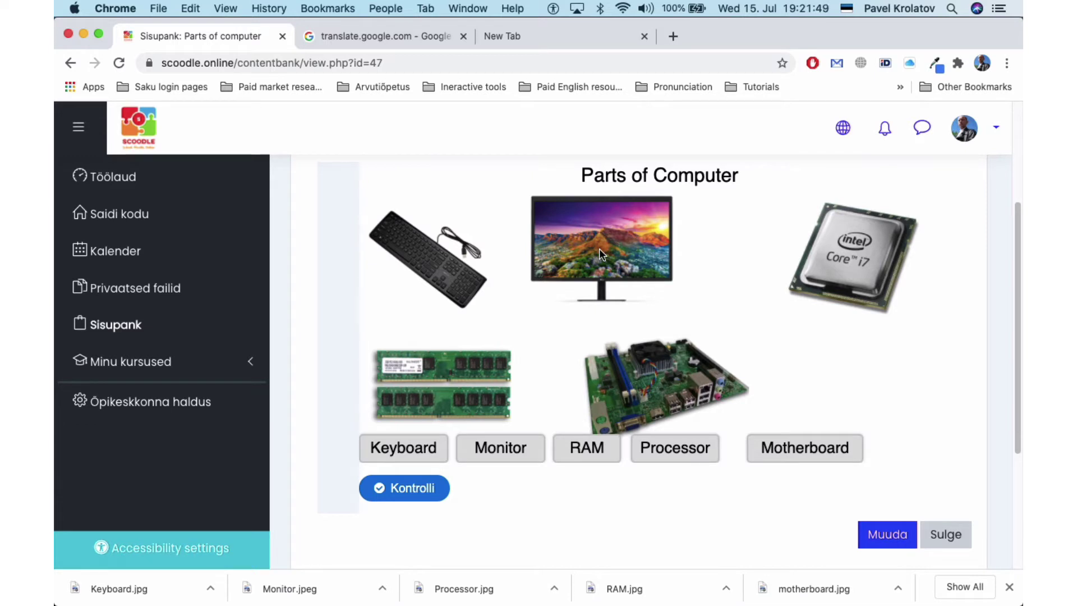
- Match the Keyboard, Monitor, RAM, Processor and Motherboard labels to their pictures in the Parts of Computer exercise and check the answers
left_click_drag(415, 449, 455, 265)
left_click_drag(501, 447, 628, 261)
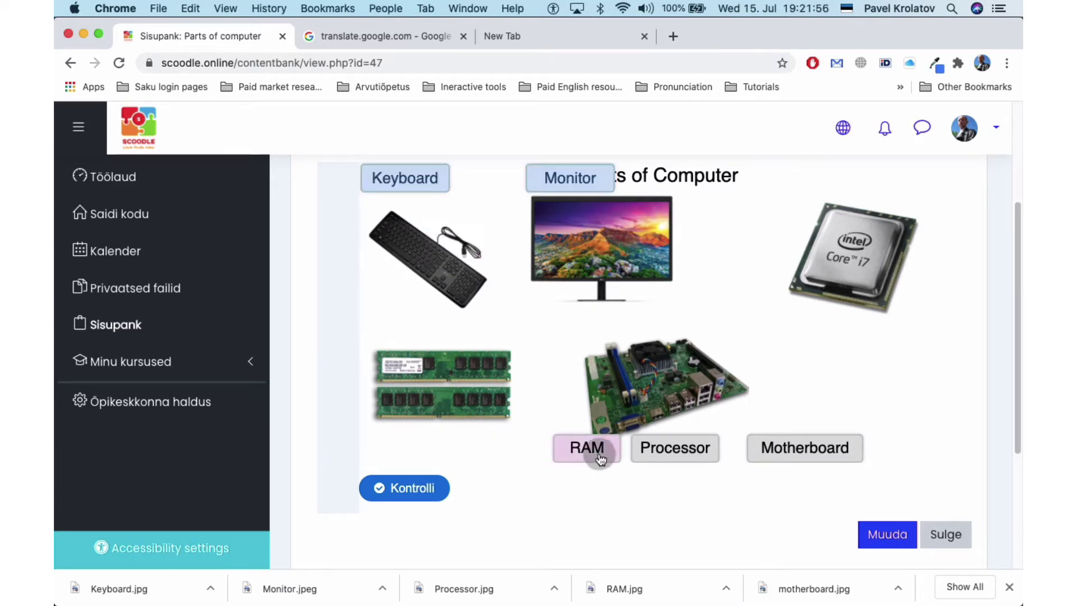
left_click_drag(587, 446, 459, 387)
left_click_drag(675, 447, 824, 211)
left_click_drag(805, 447, 622, 367)
left_click(409, 498)
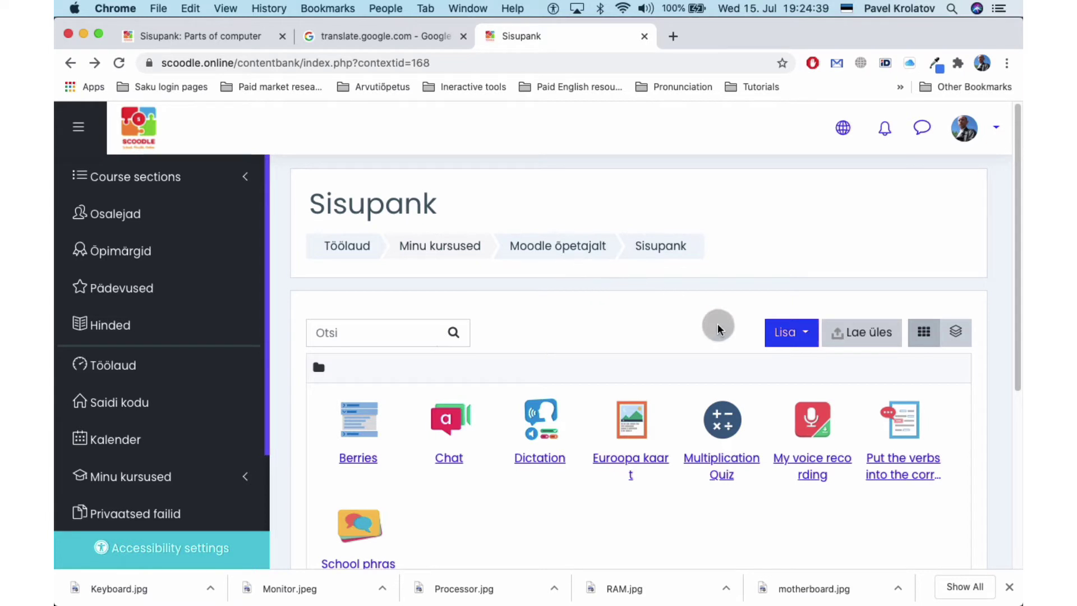
- Create a new Drag and Drop content item in the content bank and title it "Drag and drop"
left_click(796, 349)
scroll(697, 426, "down", 3)
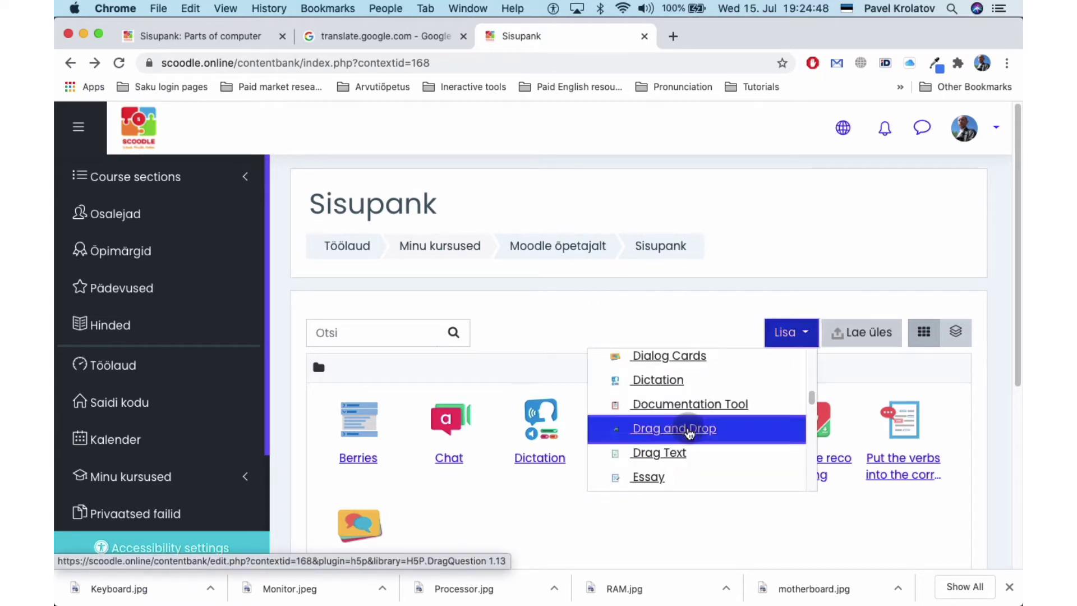
left_click(696, 426)
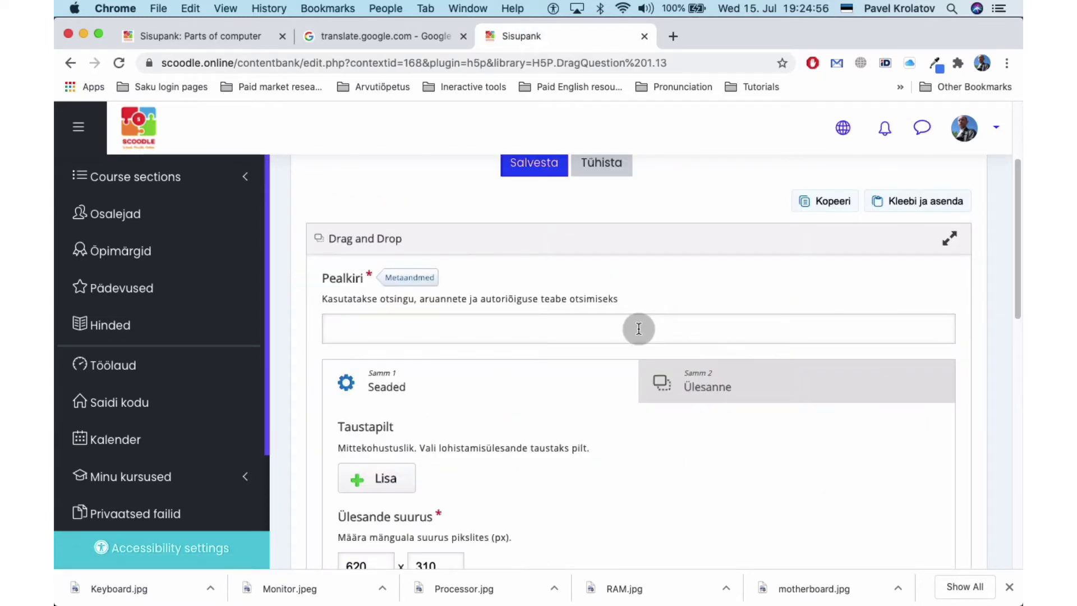
left_click(638, 328)
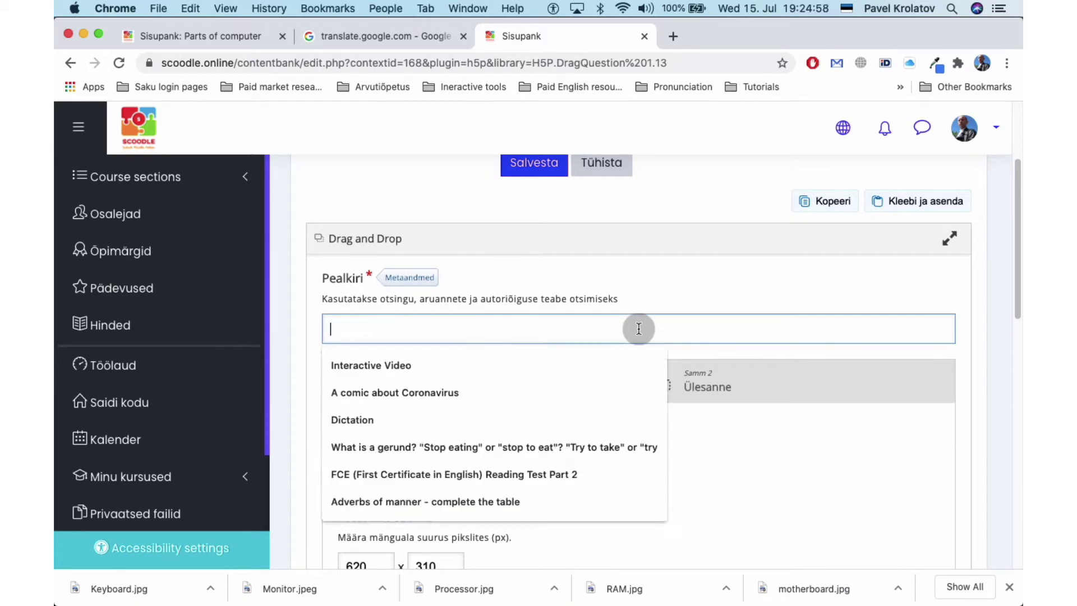
type("Drag and drop")
scroll(540, 321, "down", 2)
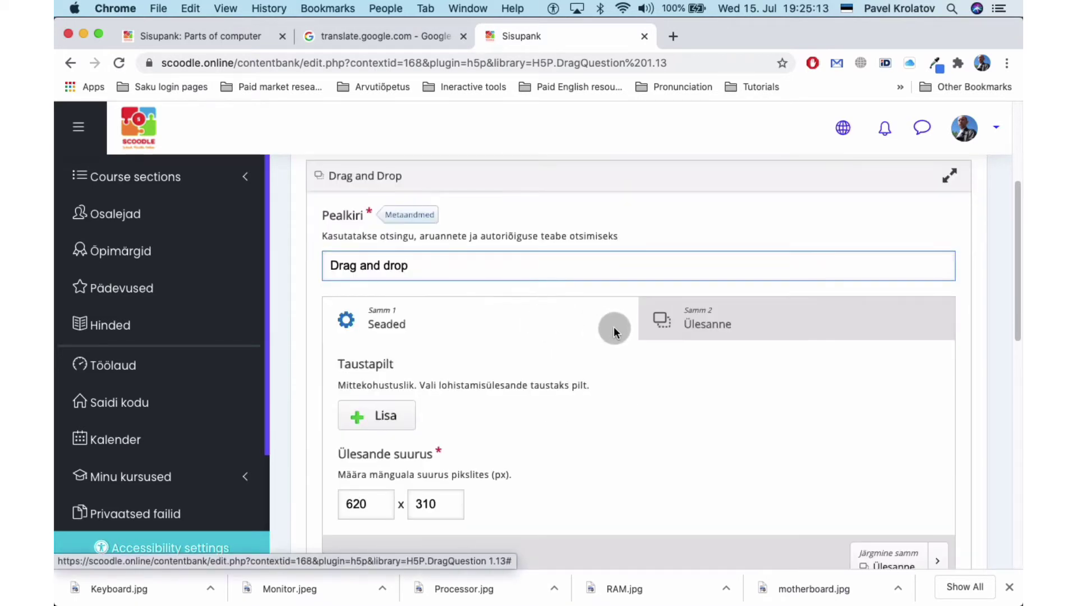
- In the exercise's task step, enter "Keyboard" as the alternative text of the keyboard picture
left_click(722, 325)
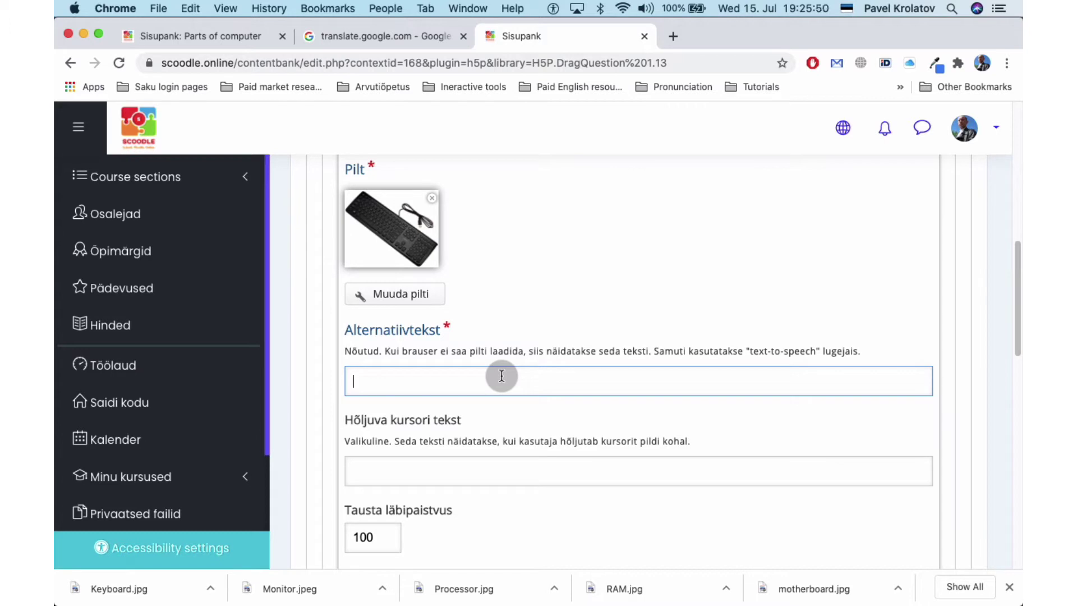
type("Keyboa")
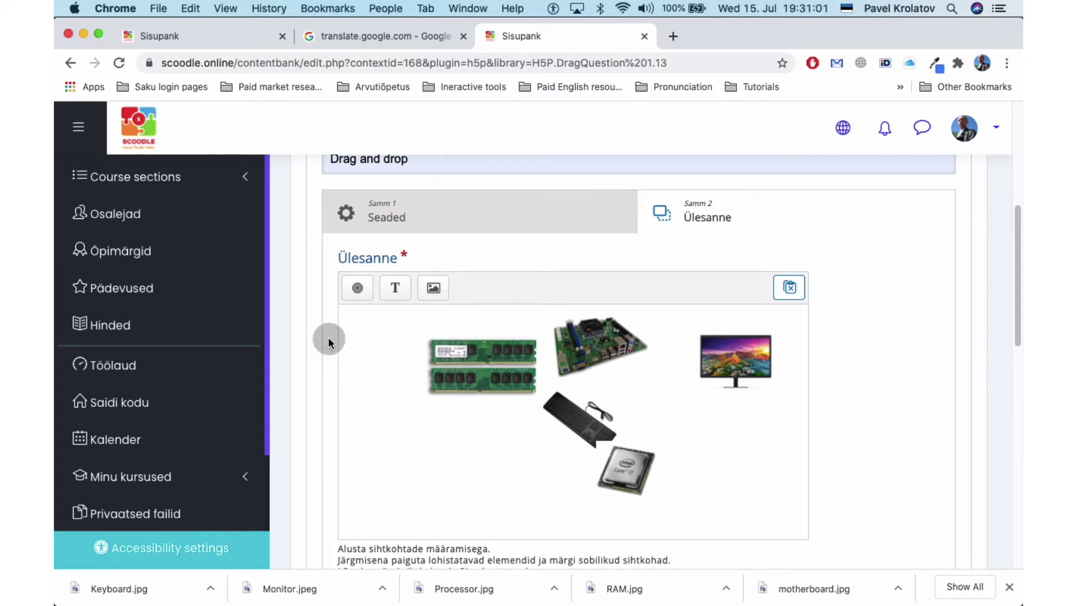
- Add a drop zone labelled "RAM" with background opacity 0, limited to one element and with automatic alignment enabled
left_click(359, 287)
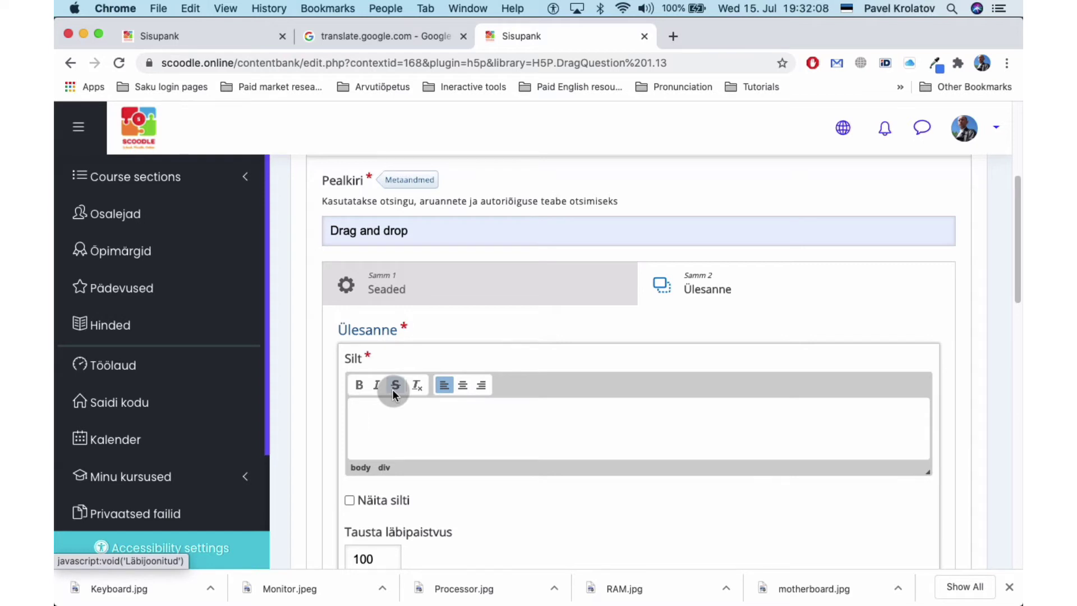
double_click(365, 370)
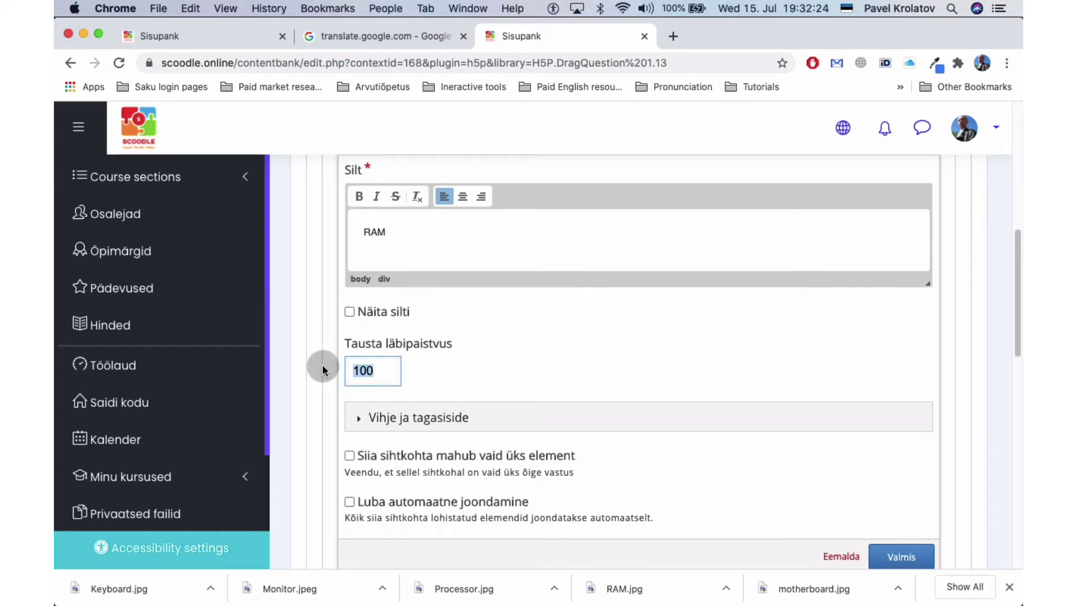
type("0")
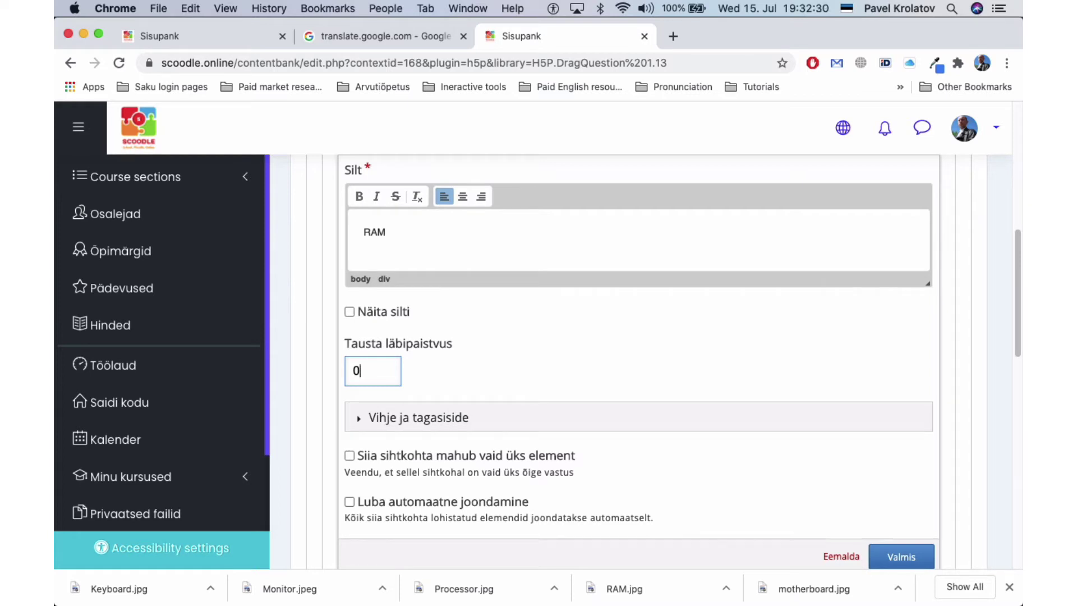
scroll(332, 299, "down", 4)
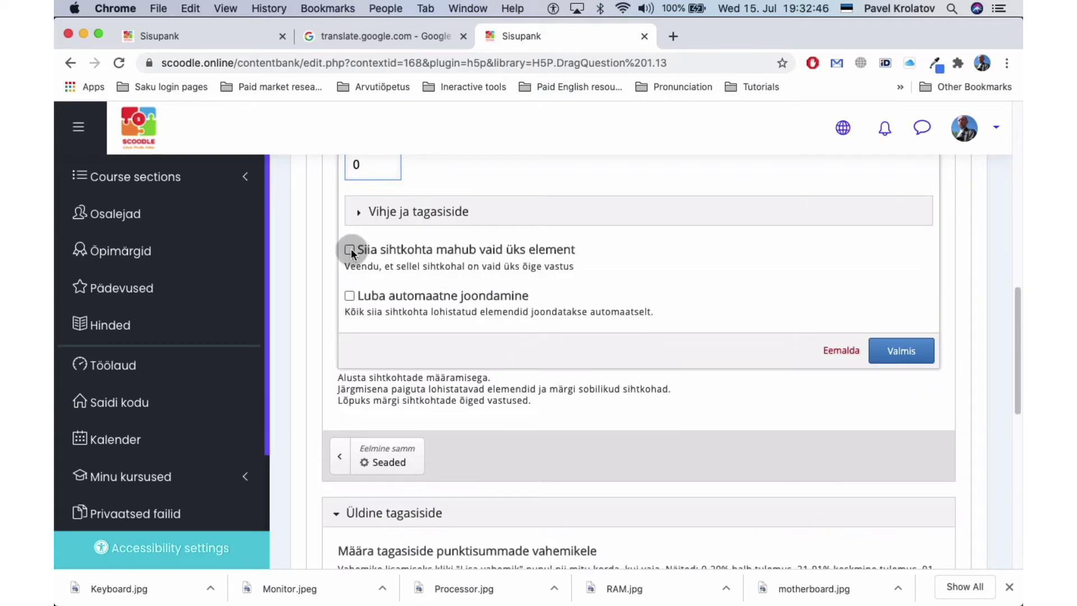
left_click(350, 249)
left_click(350, 296)
left_click(905, 354)
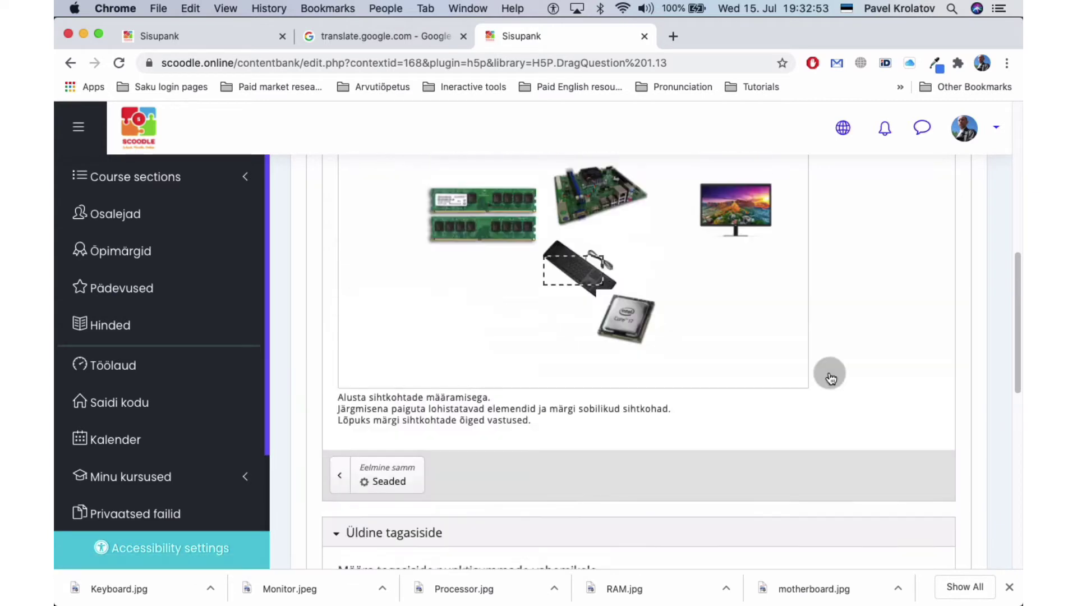
- Move the RAM drop zone onto the RAM picture, enlarge the picture in the canvas corner and fit the zone around it
left_click(571, 360)
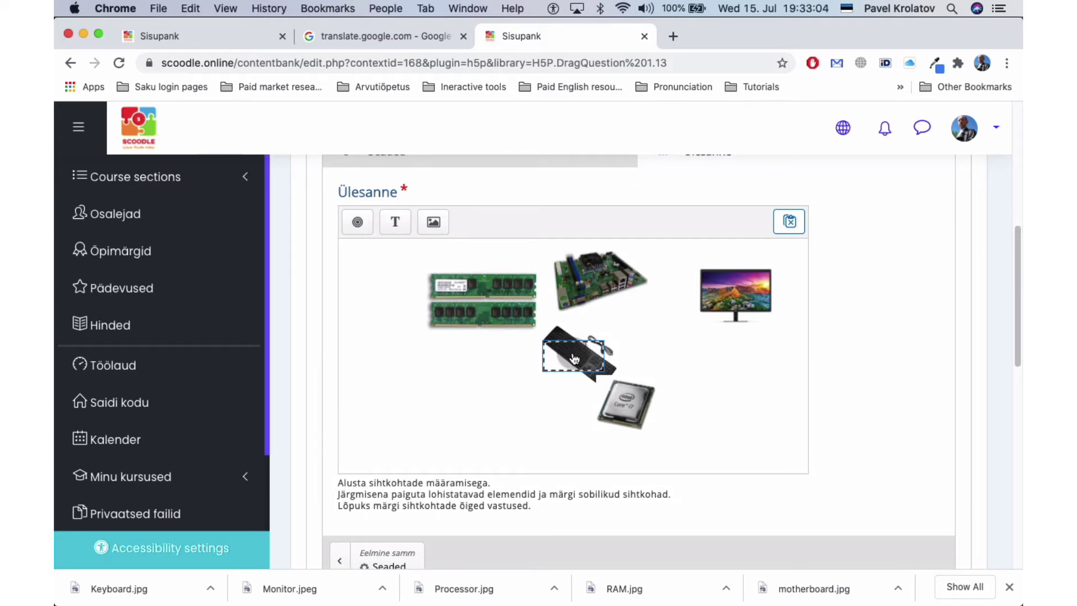
left_click(573, 359)
left_click_drag(574, 359, 472, 304)
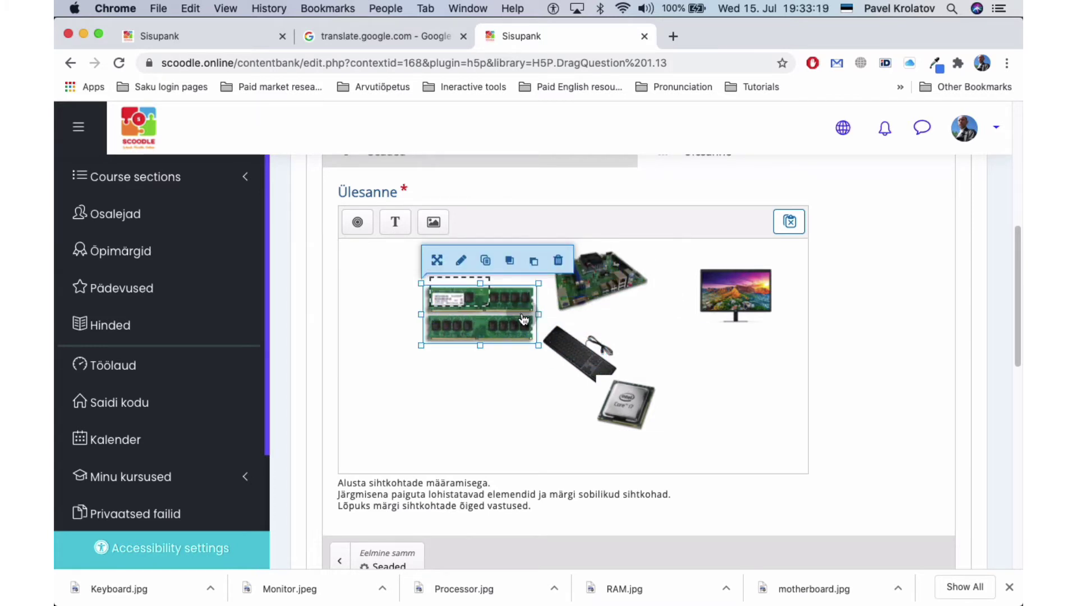
mouse_move(524, 317)
left_mouse_down()
mouse_move(431, 269)
mouse_move(513, 329)
left_mouse_up()
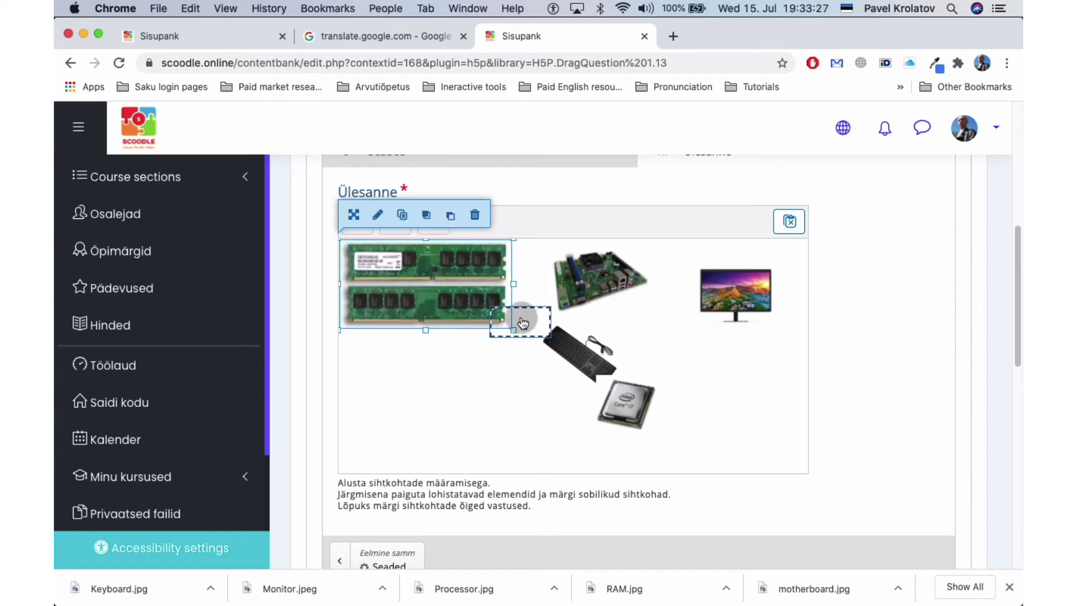
mouse_move(520, 320)
left_mouse_down()
mouse_move(445, 270)
mouse_move(366, 260)
mouse_move(383, 258)
mouse_move(502, 324)
left_mouse_up()
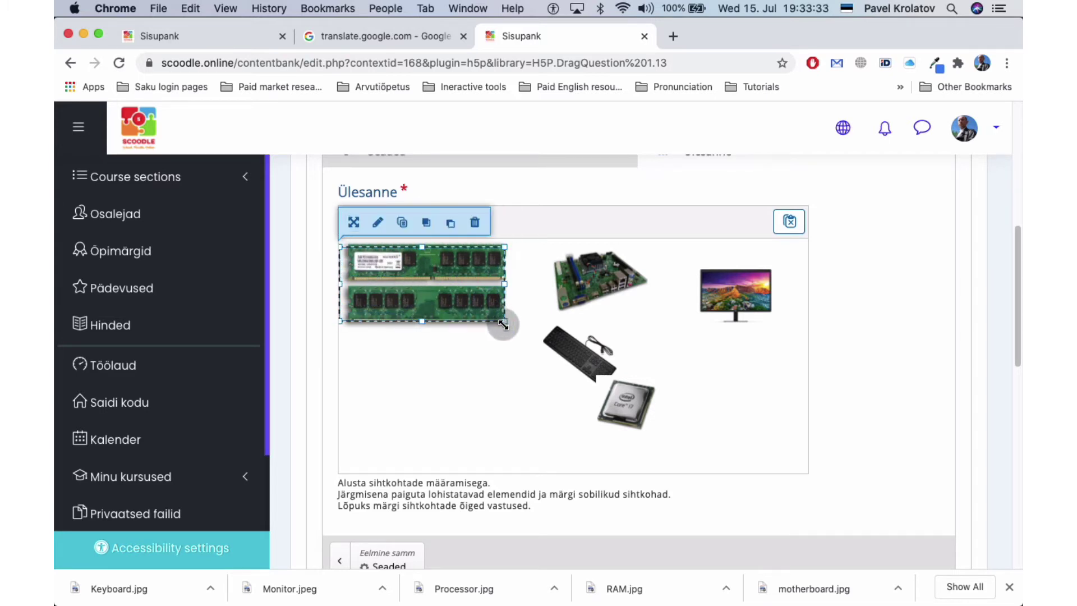
left_click(421, 384)
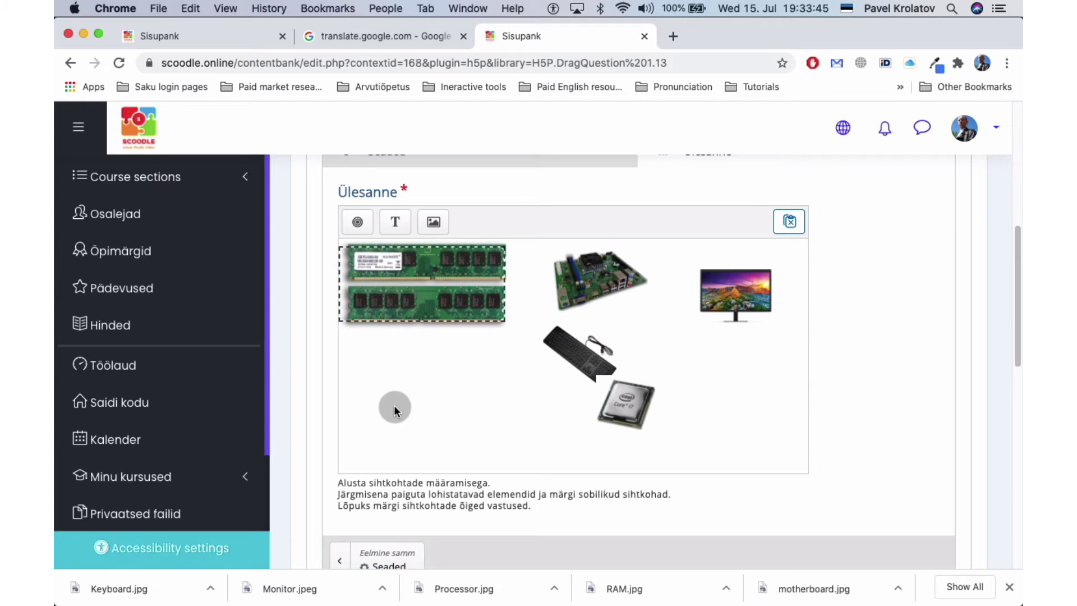
- Add a drop zone labelled "Motherboard" with background opacity 0, limited to one element and with automatic alignment enabled
left_click(361, 227)
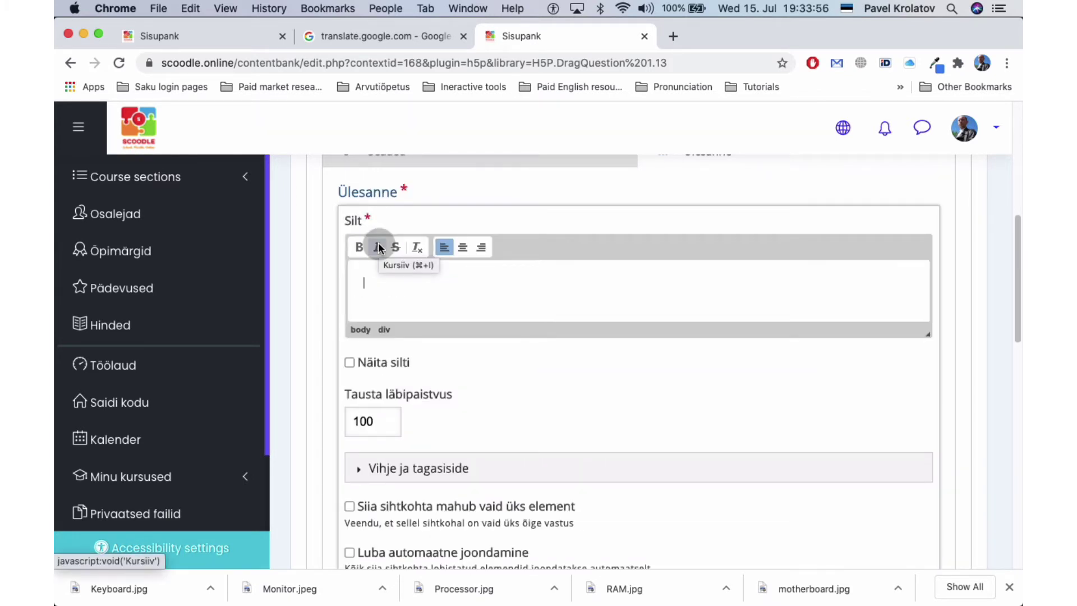
type("Motherboard")
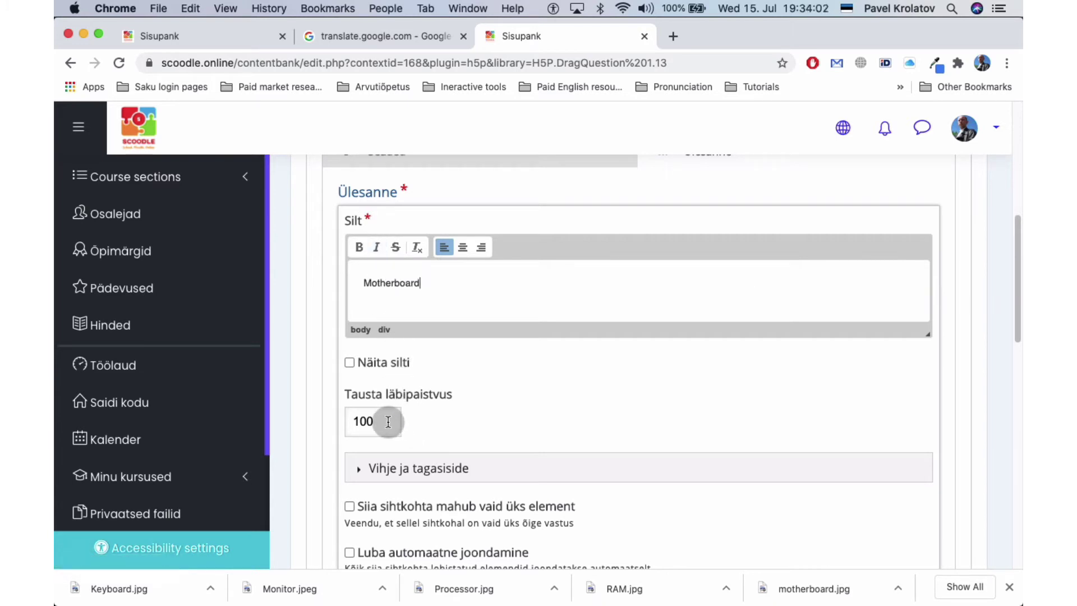
left_click_drag(388, 422, 345, 422)
type("0")
scroll(348, 393, "down", 3)
left_click(349, 377)
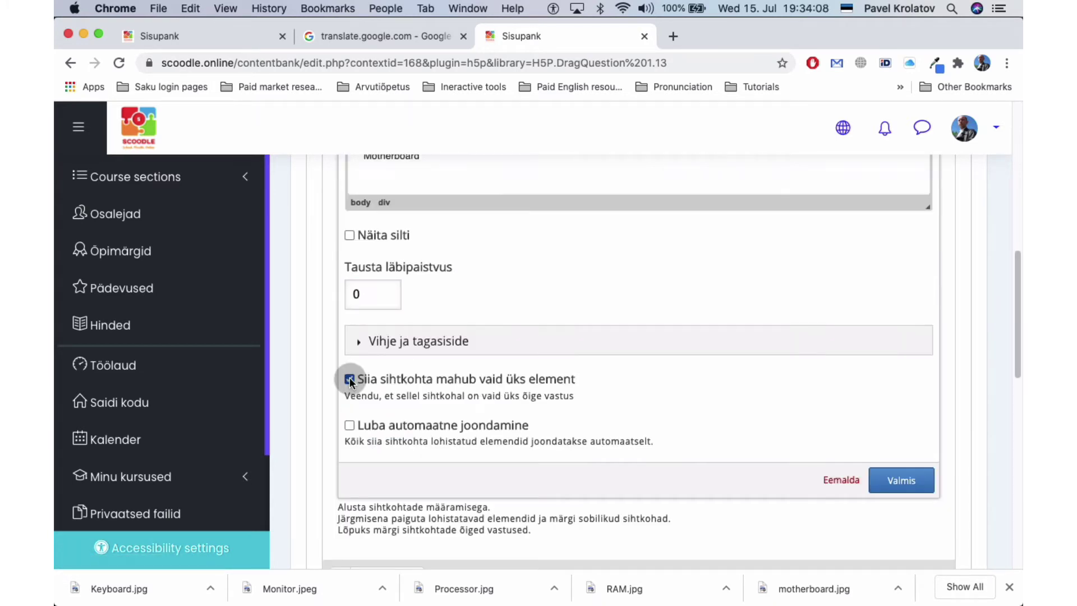
left_click(348, 425)
left_click(909, 481)
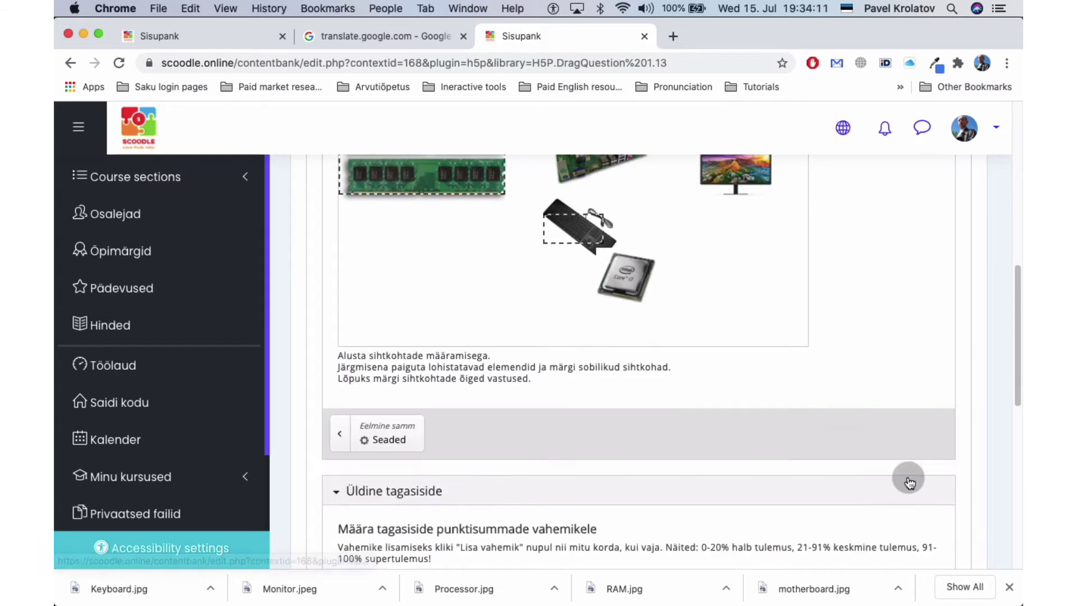
- Enlarge the motherboard picture and fit the Motherboard drop zone over it
left_click(654, 327)
left_click(651, 330)
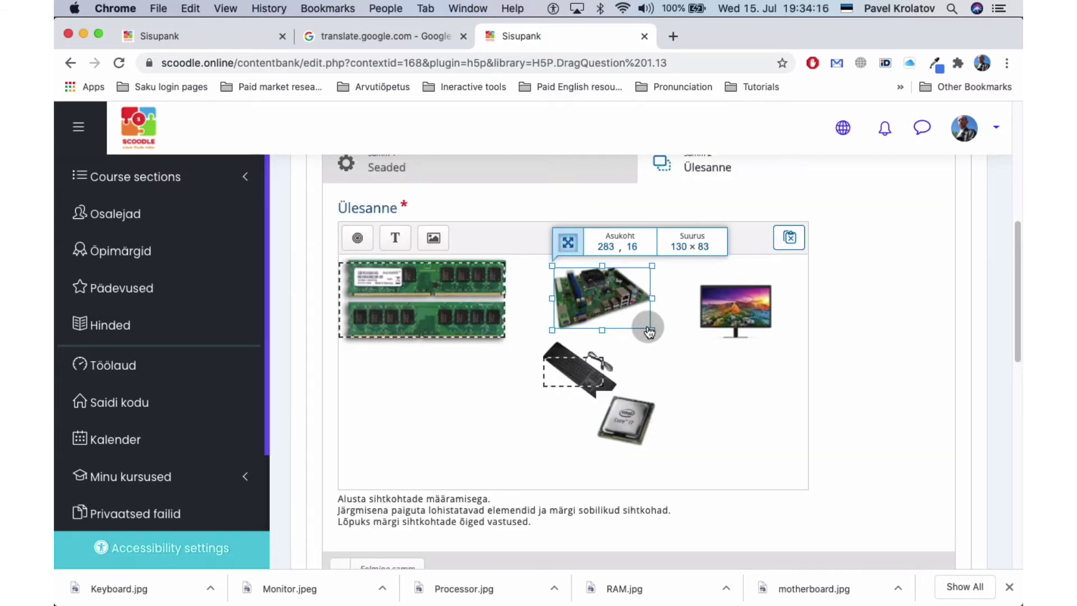
left_click_drag(650, 330, 698, 367)
left_click(578, 374)
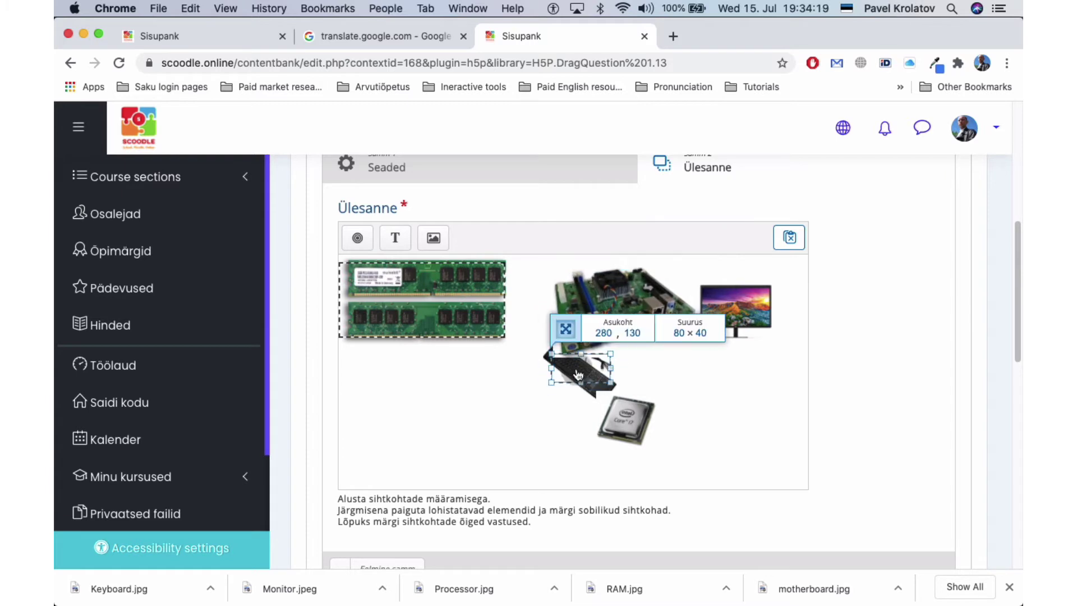
left_click_drag(579, 374, 698, 361)
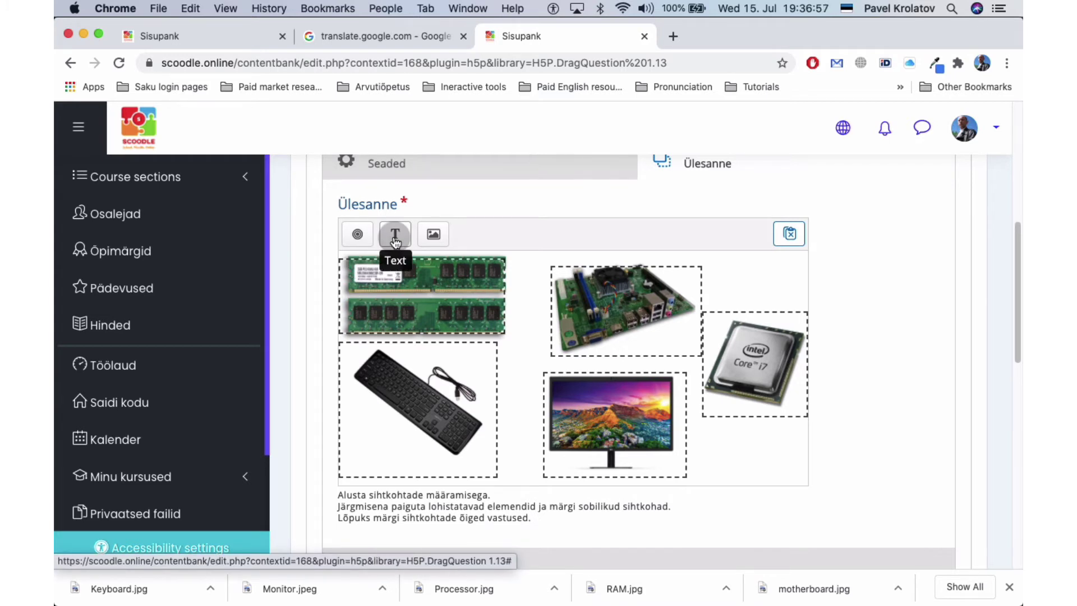
- Add a draggable text element reading "Motherboard" for the Motherboard drop zone
left_click(395, 239)
left_click(488, 356)
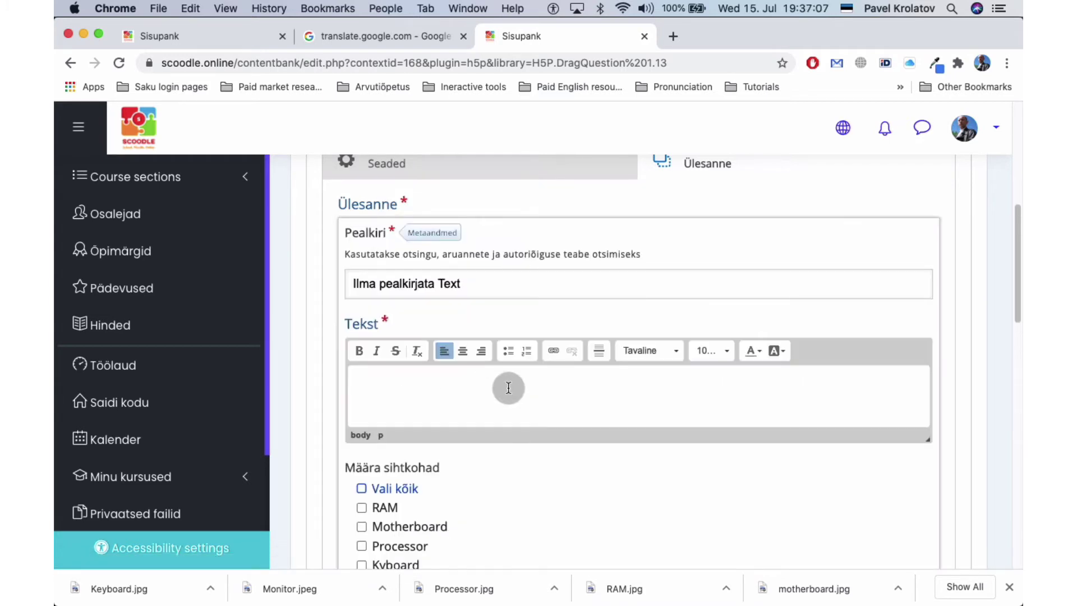
type("Motherb")
type("oard")
scroll(632, 359, "down", 3)
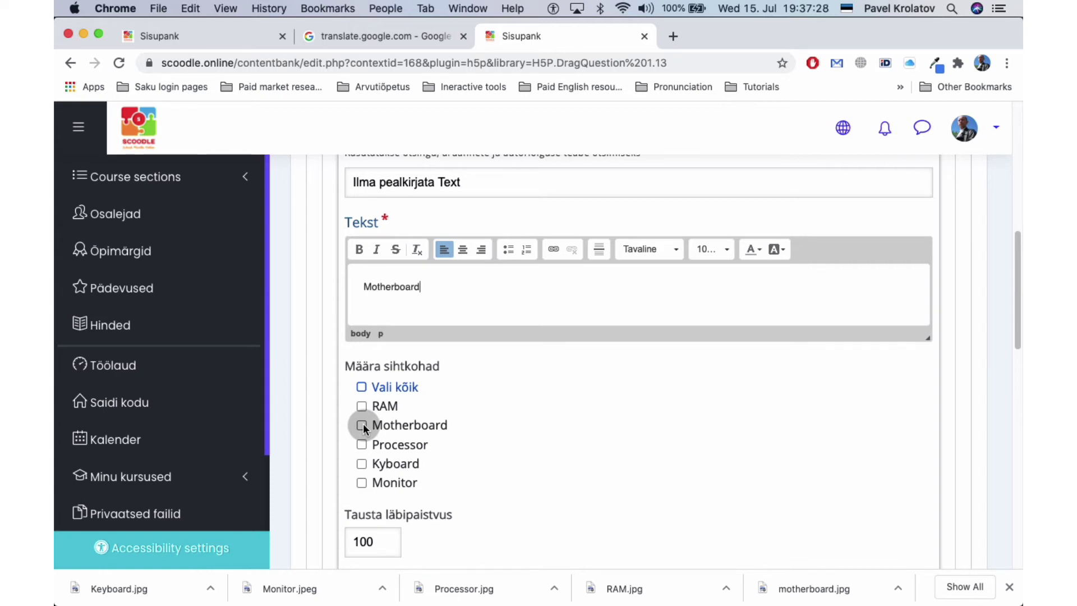
scroll(362, 424, "down", 1)
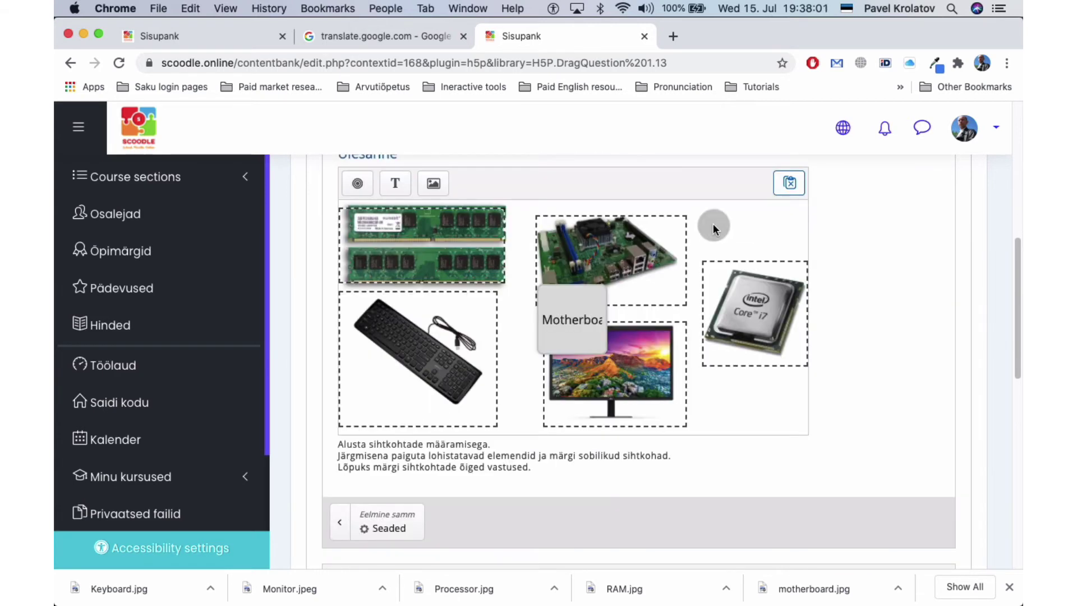
- Rearrange the motherboard, processor and monitor pictures with their drop zones to free space below the processor
left_click(635, 253)
left_click_drag(633, 252, 613, 245)
left_click_drag(675, 261, 653, 256)
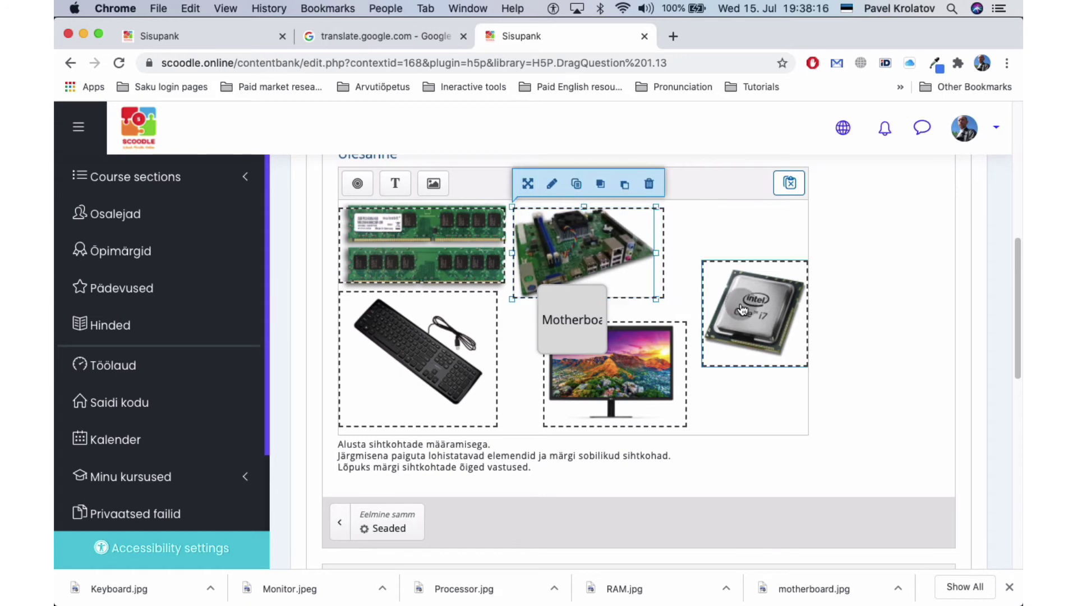
left_click(749, 314)
left_click_drag(749, 314, 751, 282)
left_click(654, 366)
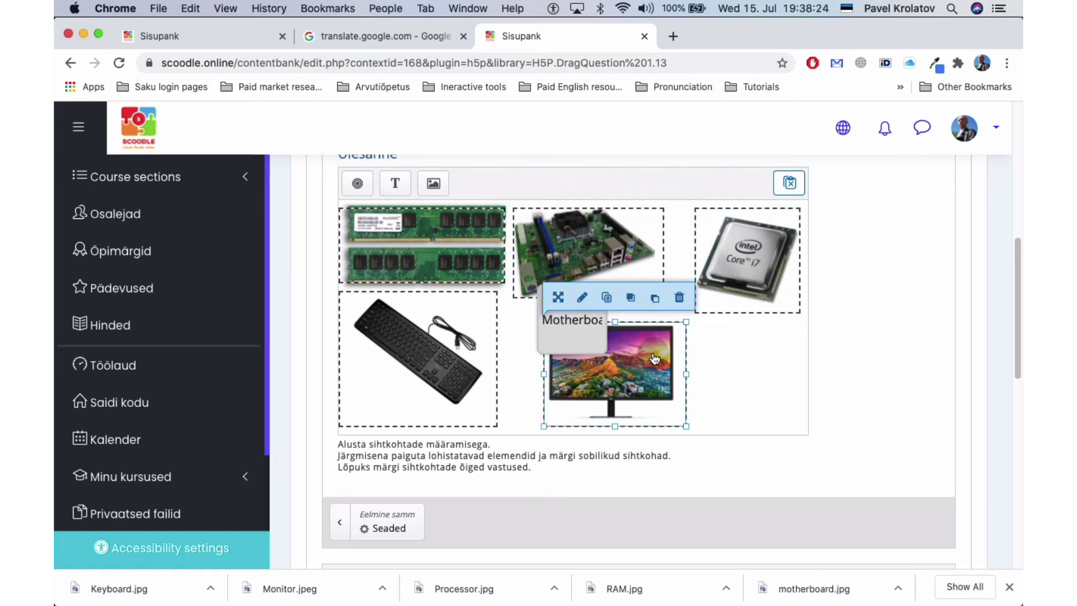
left_click_drag(654, 365, 661, 365)
- Move the Motherboard text label into the free area below the processor and resize it to fit its text
left_click(583, 314)
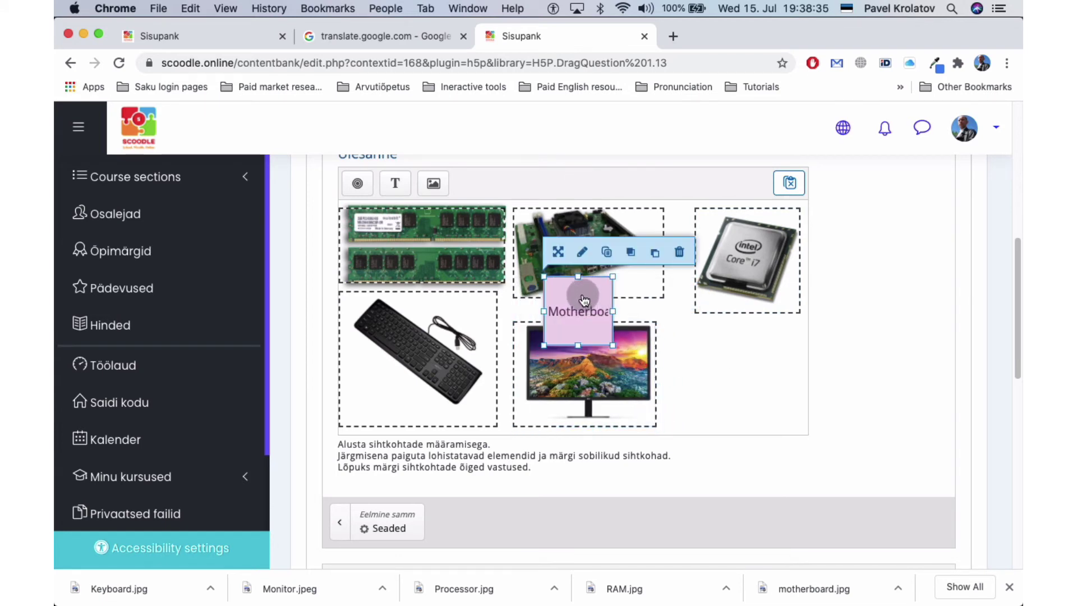
left_click_drag(589, 306, 705, 351)
left_click_drag(698, 390, 786, 343)
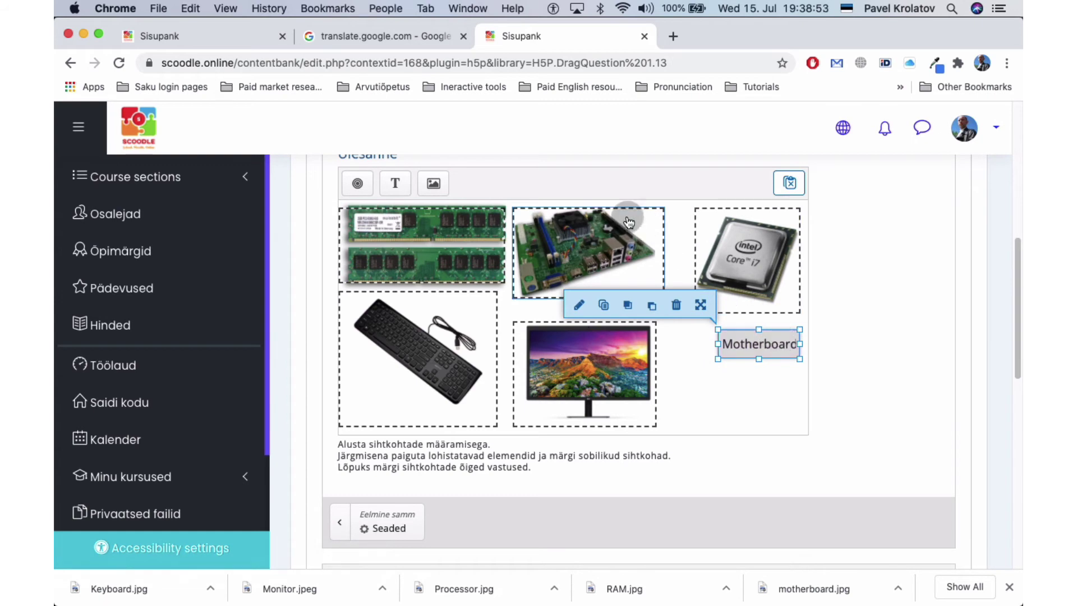
- Add a draggable text element reading "RAM" and place it, reduced in size, just below the Motherboard label
type("RAM")
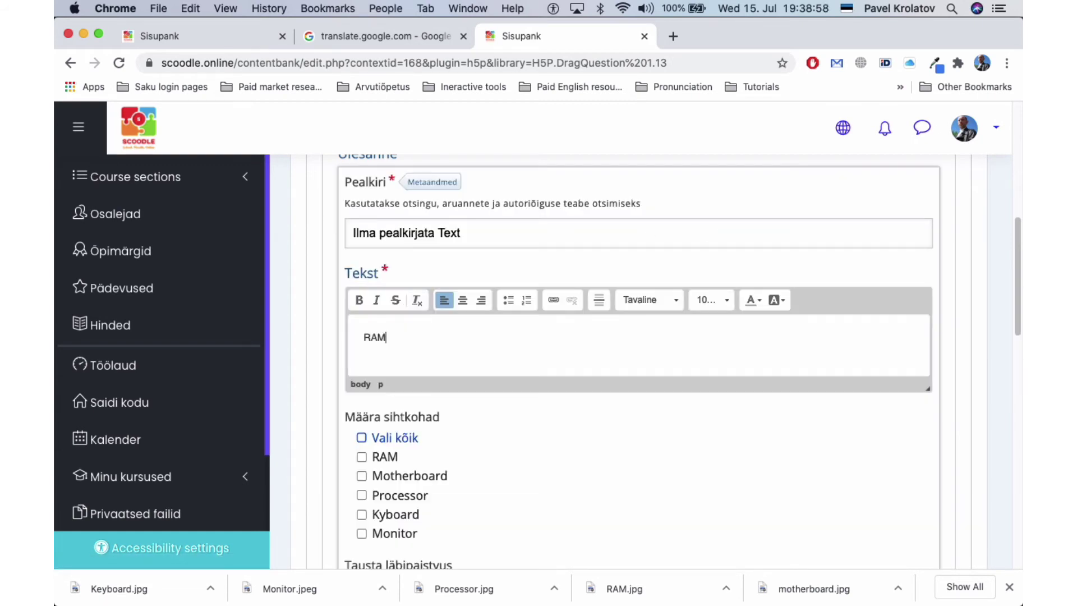
scroll(420, 272, "down", 2)
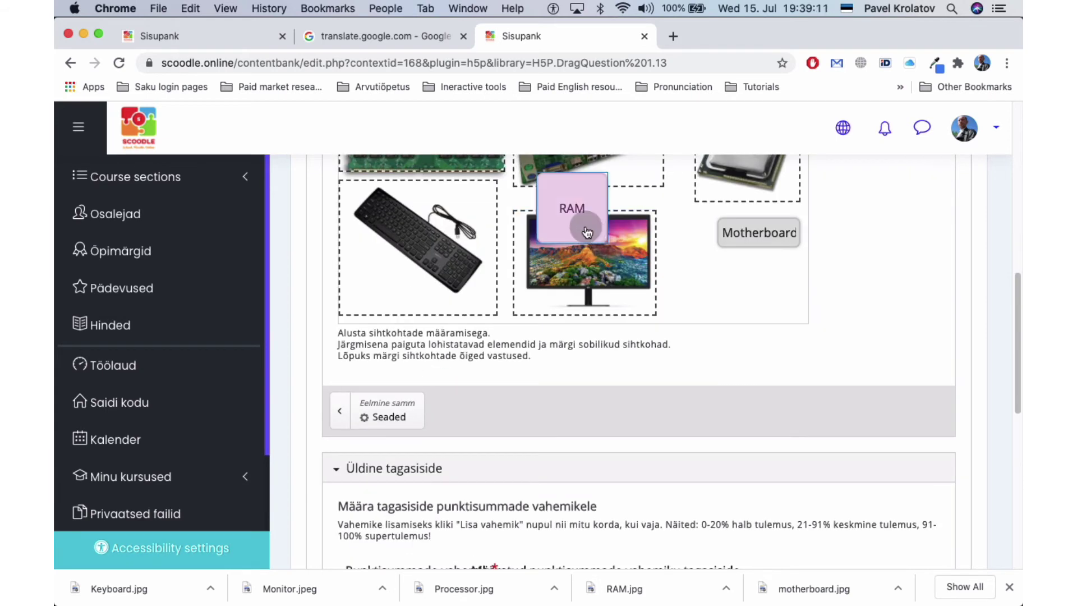
left_click_drag(583, 236, 767, 271)
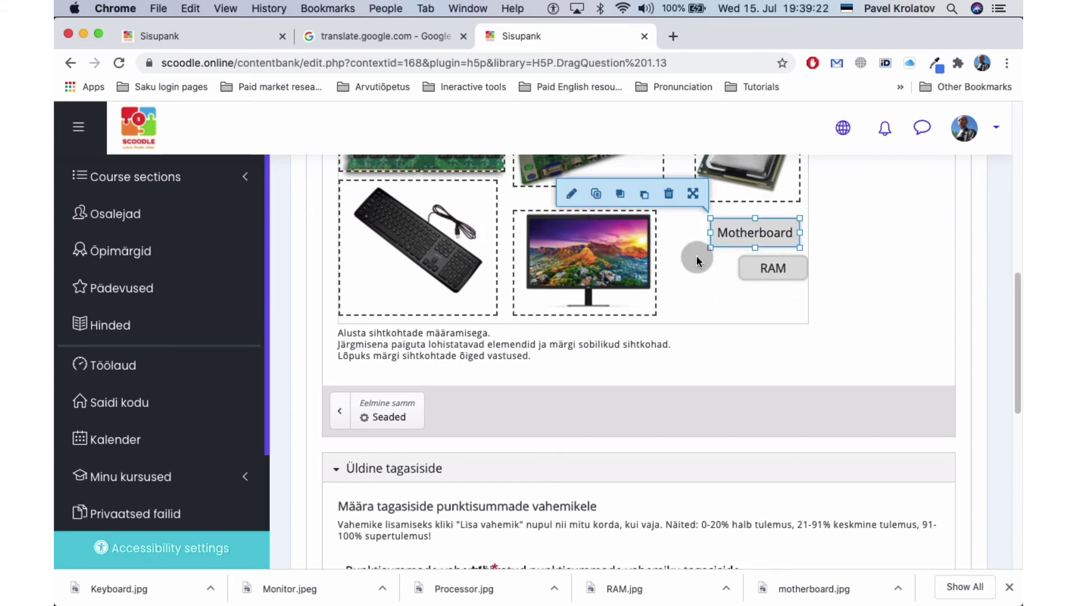
- Set the RAM text as the correct element for the RAM drop zone and confirm its settings
scroll(695, 254, "up", 3)
scroll(696, 260, "up", 2)
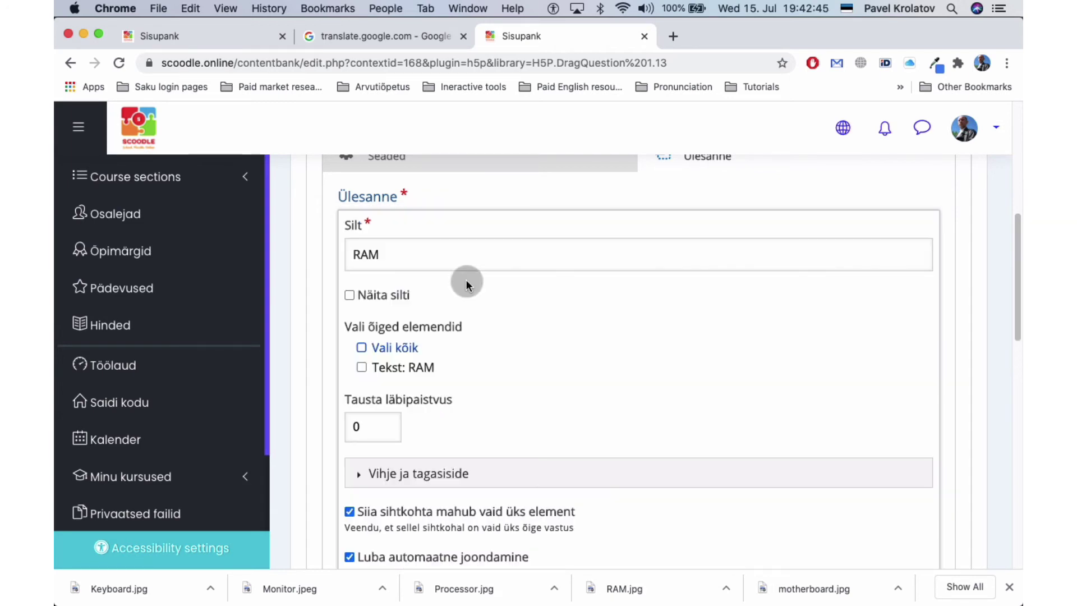
scroll(466, 280, "down", 3)
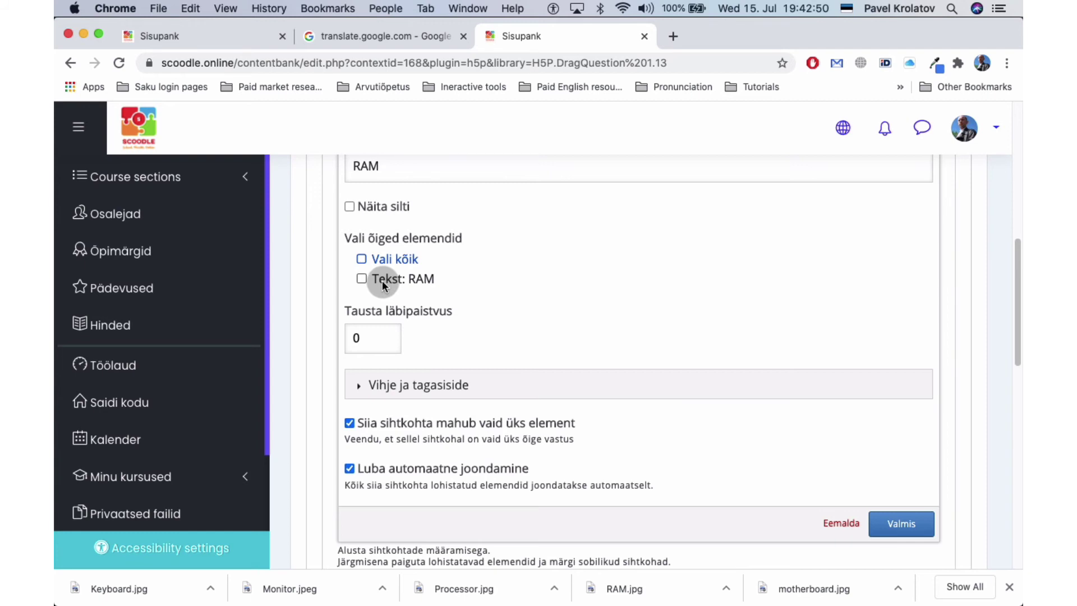
left_click(361, 278)
left_click(914, 524)
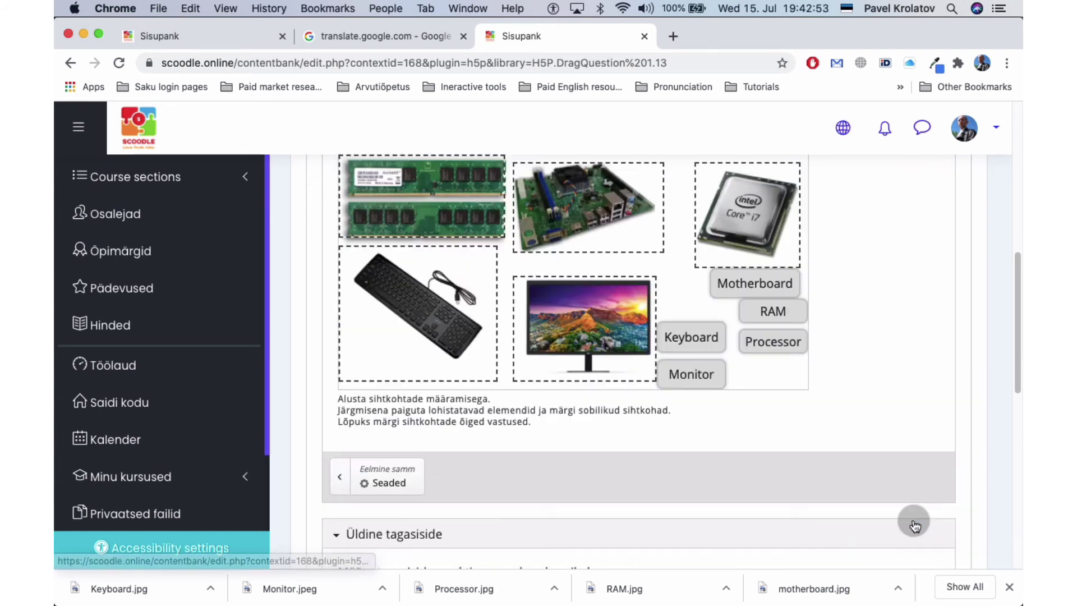
- Set the Motherboard text as the correct element for the Motherboard drop zone and confirm its settings
scroll(917, 475, "up", 2)
double_click(755, 404)
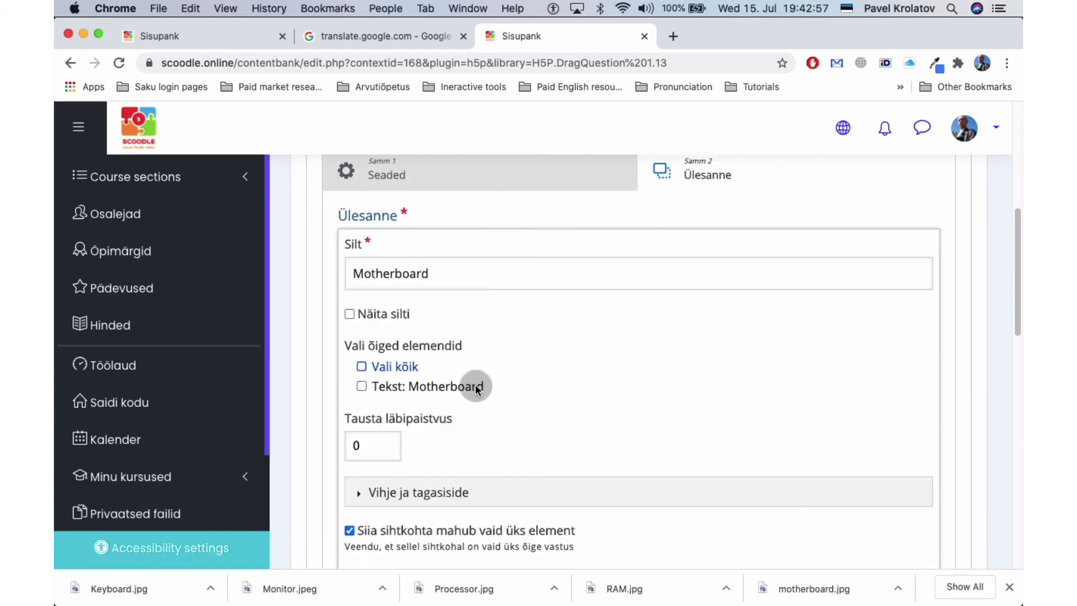
left_click(475, 387)
scroll(852, 446, "down", 3)
left_click(901, 464)
- Set the Processor text as the correct element for the Processor drop zone and confirm its settings
left_click(769, 255)
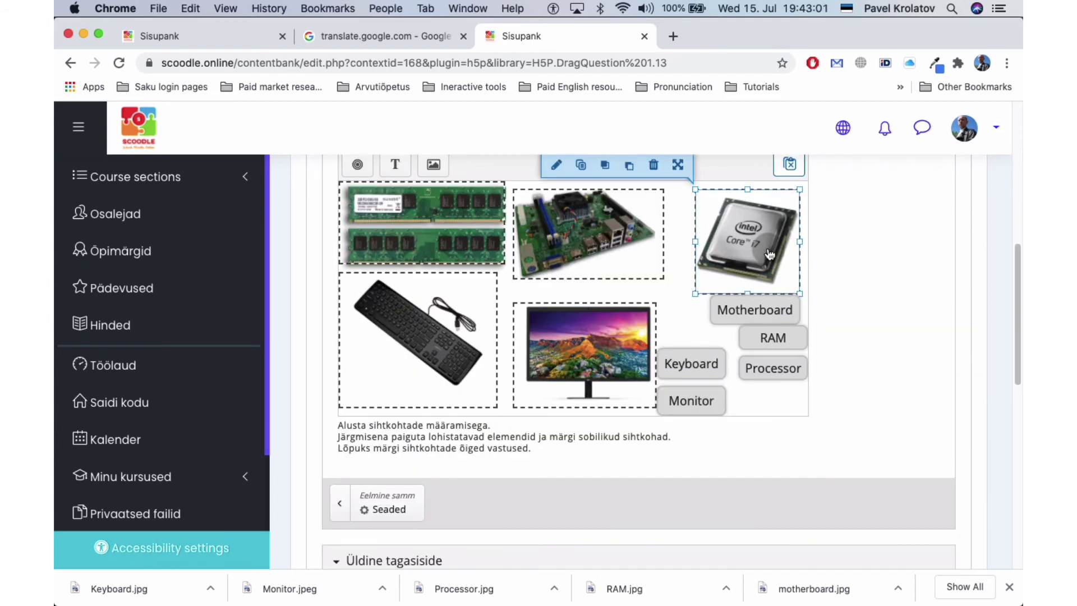
double_click(769, 255)
left_click(405, 304)
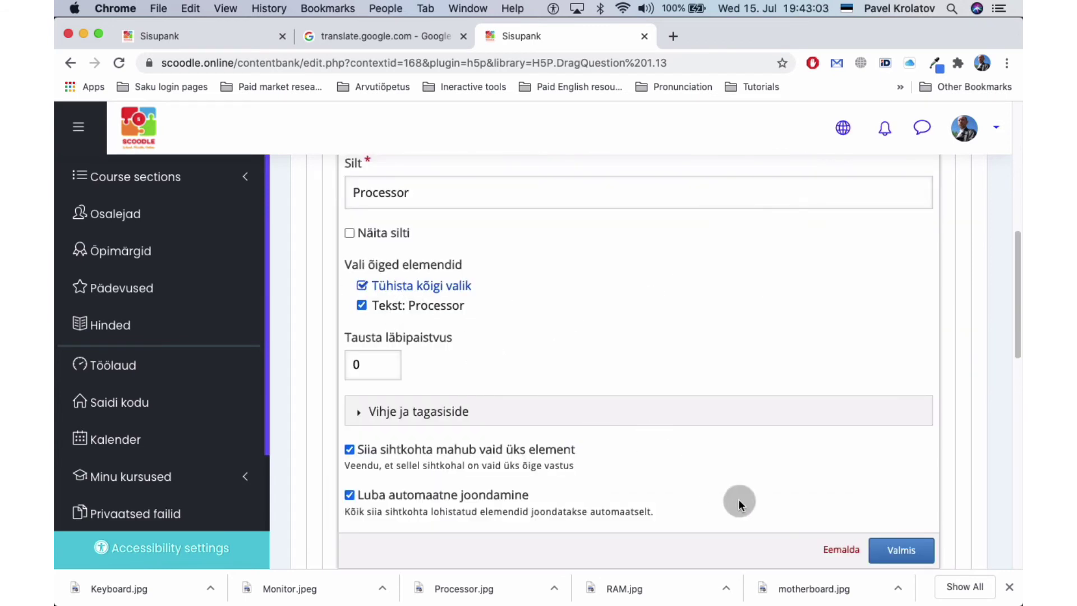
left_click(897, 549)
- Mark the Keyboard text as the keyboard drop zone's correct element, and open and close the monitor drop zone's settings
double_click(408, 305)
left_click(408, 304)
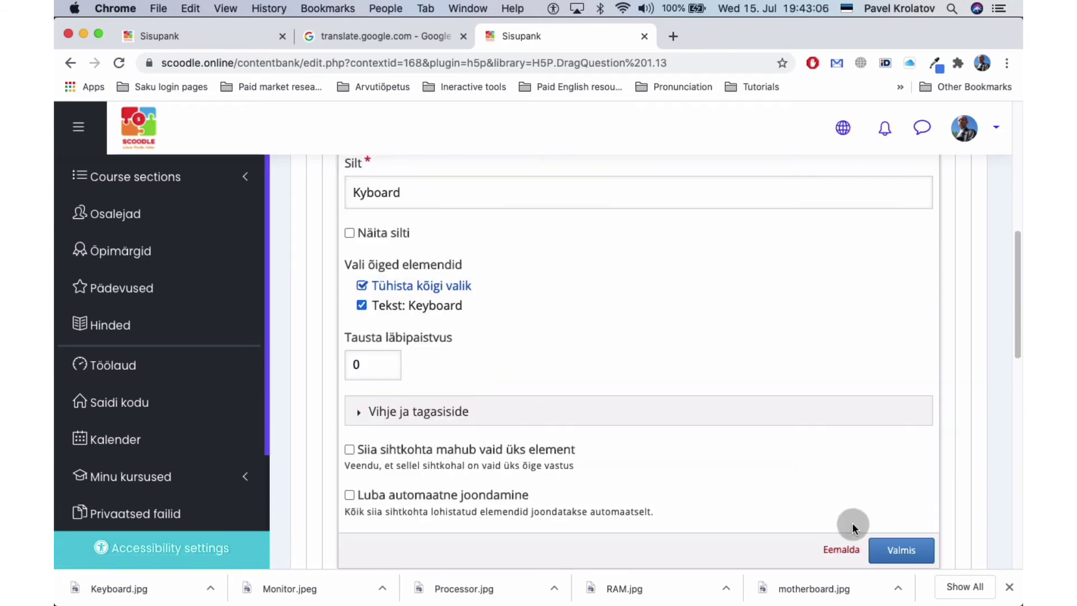
left_click(897, 549)
double_click(554, 359)
left_click(874, 560)
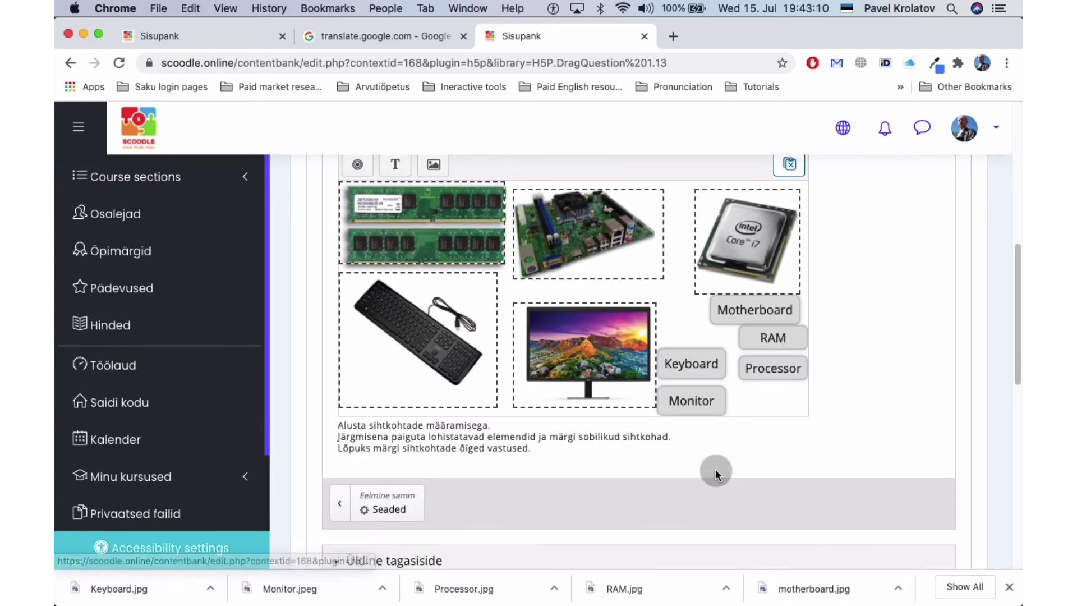
- In the behaviour settings (Käitumisseaded), set the drop zone highlighting (Sihtkoha esiletoomine) to "Mitte kunagi"
scroll(715, 473, "down", 5)
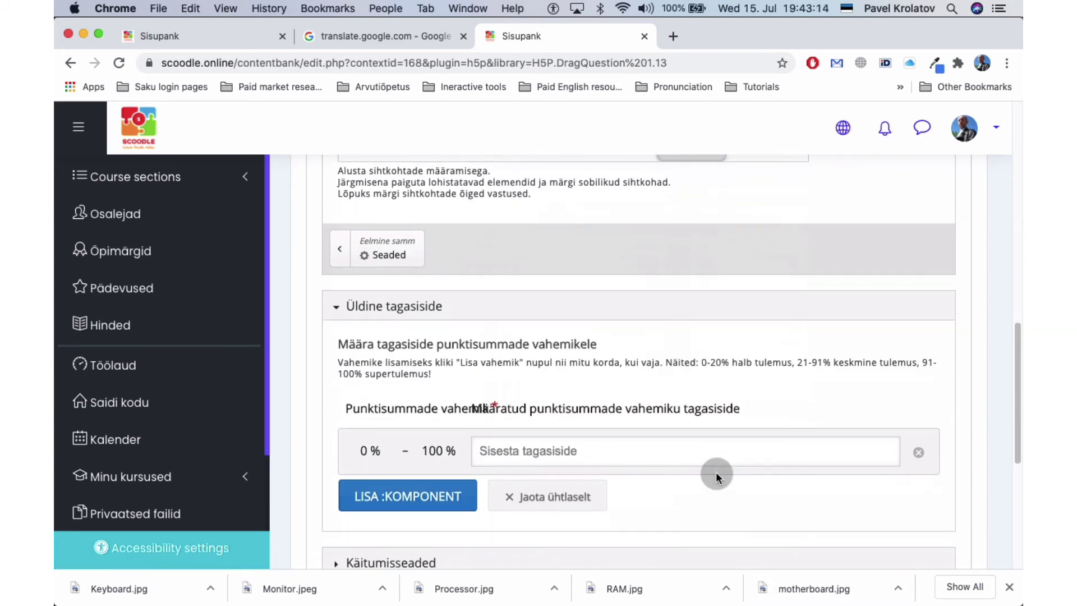
scroll(716, 472, "up", 3)
scroll(716, 473, "down", 2)
scroll(715, 472, "down", 5)
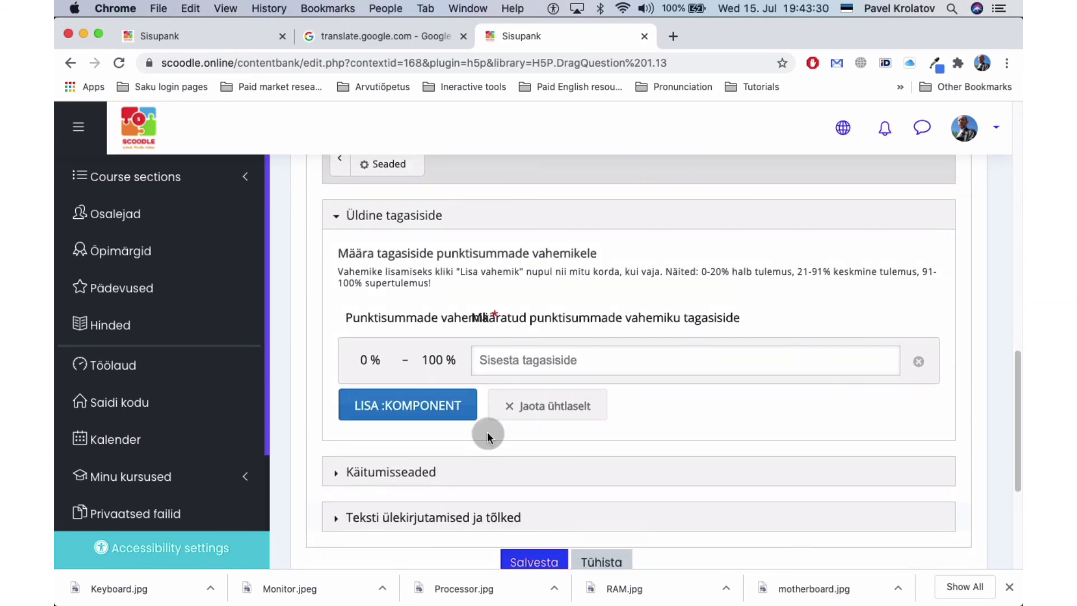
scroll(487, 431, "down", 2)
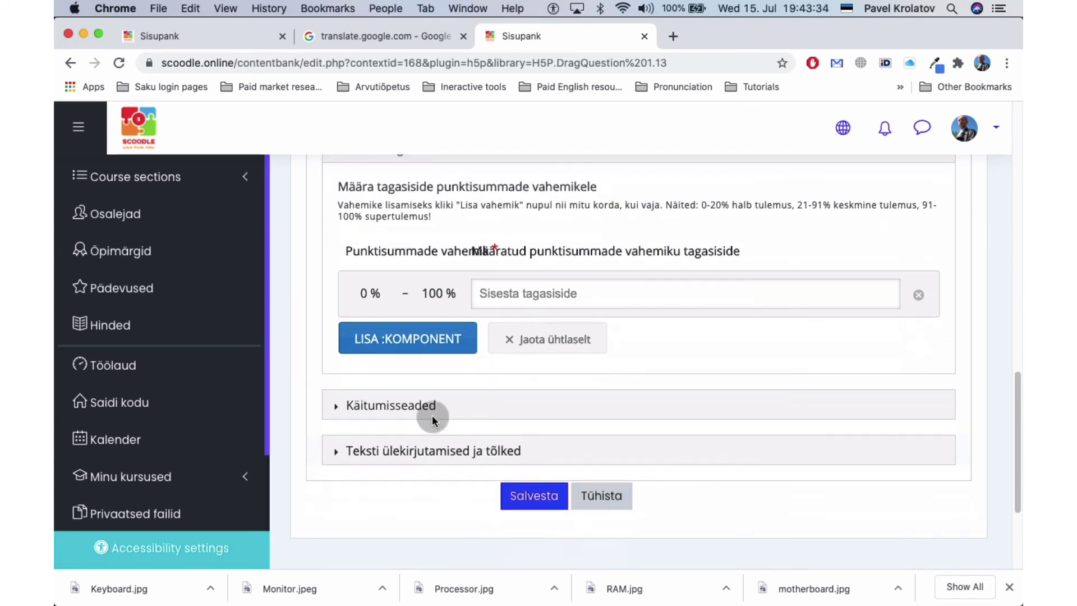
left_click(432, 415)
scroll(520, 408, "down", 3)
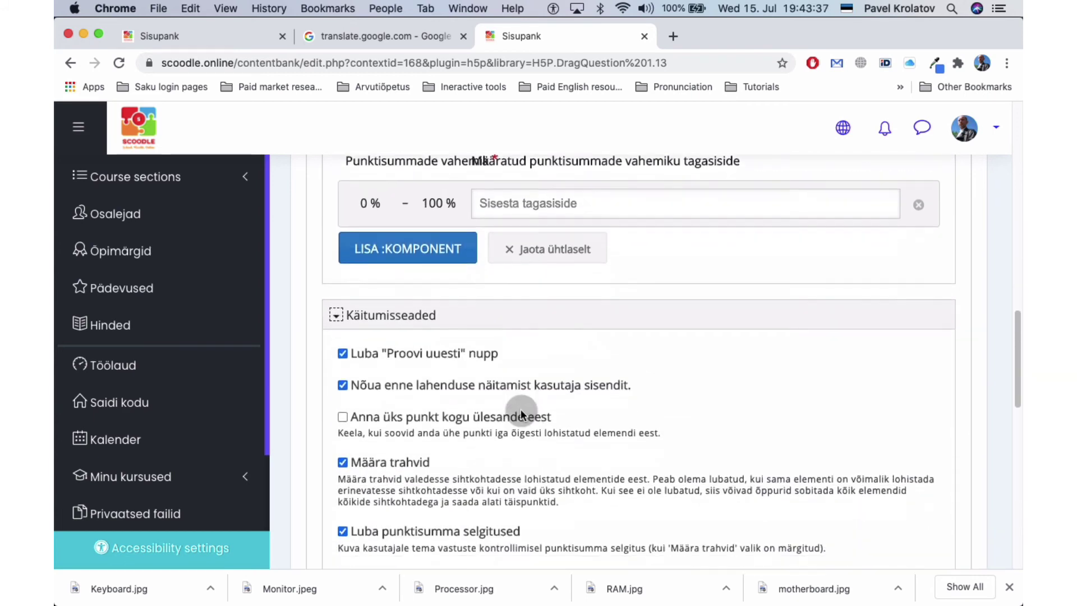
scroll(520, 409, "down", 4)
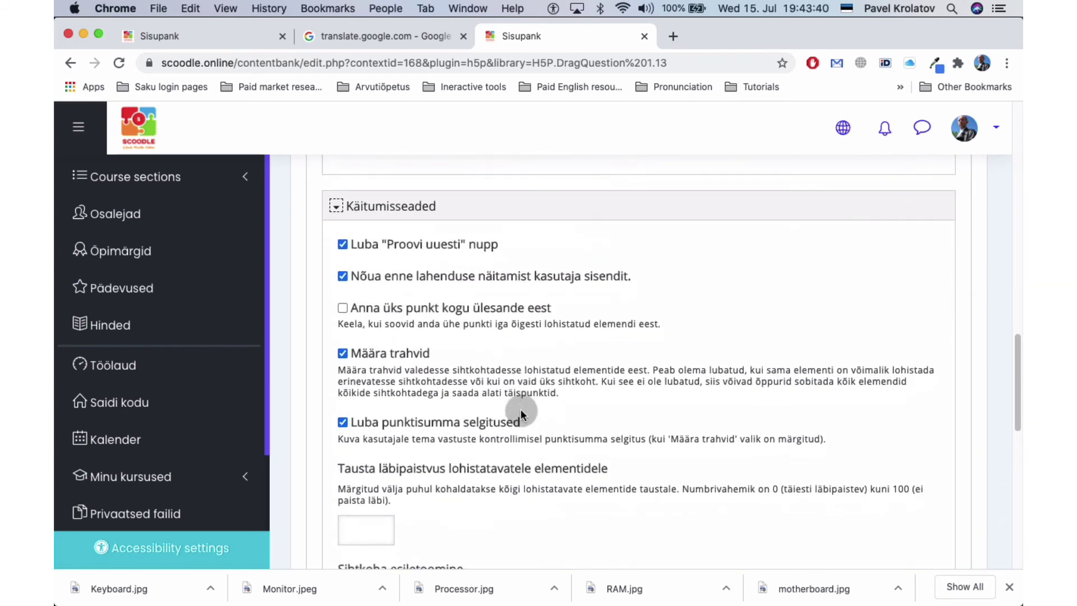
scroll(521, 409, "down", 9)
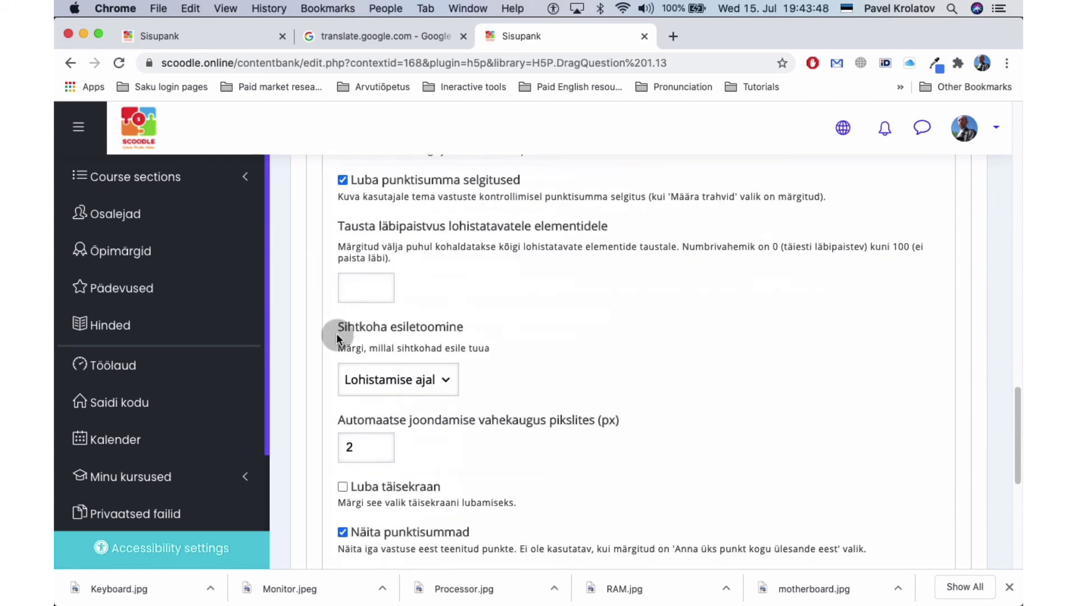
left_click(431, 375)
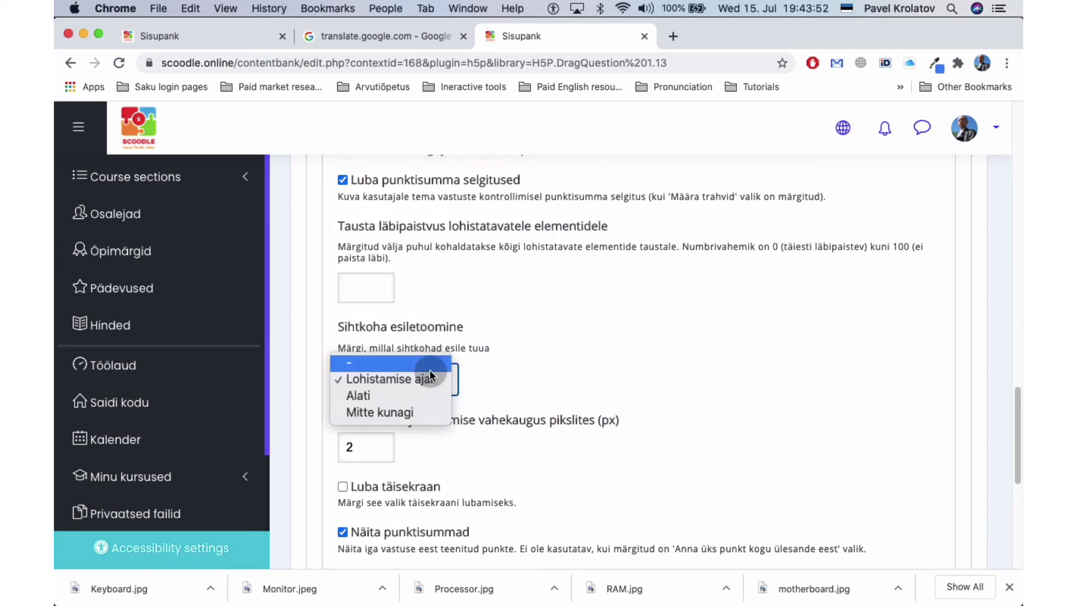
left_click(430, 413)
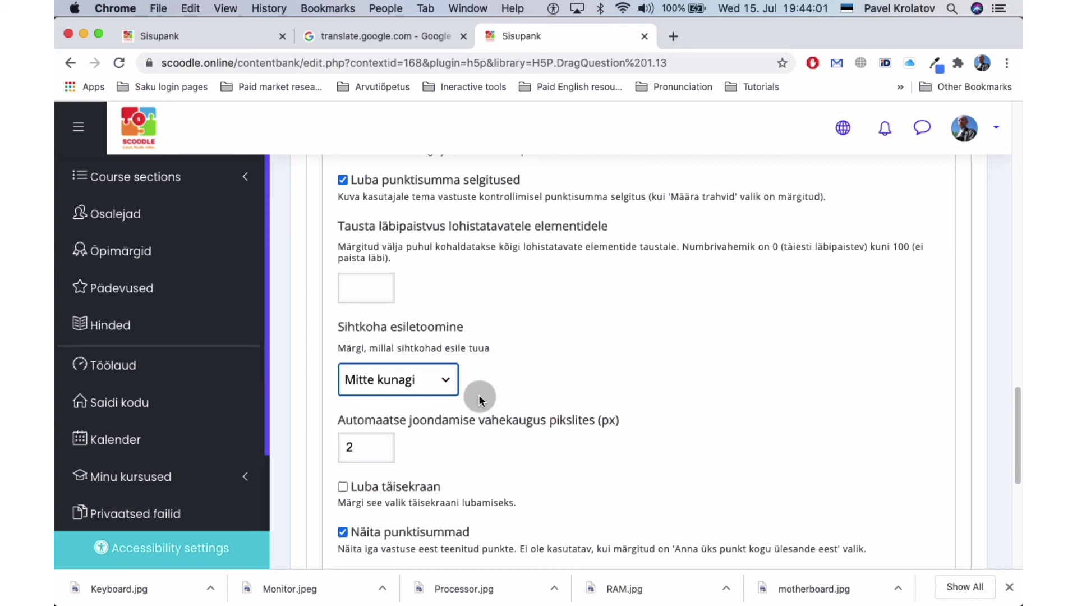
- Enable the full-screen option "Luba täisekraan" and save the exercise to the content bank
scroll(406, 388, "down", 3)
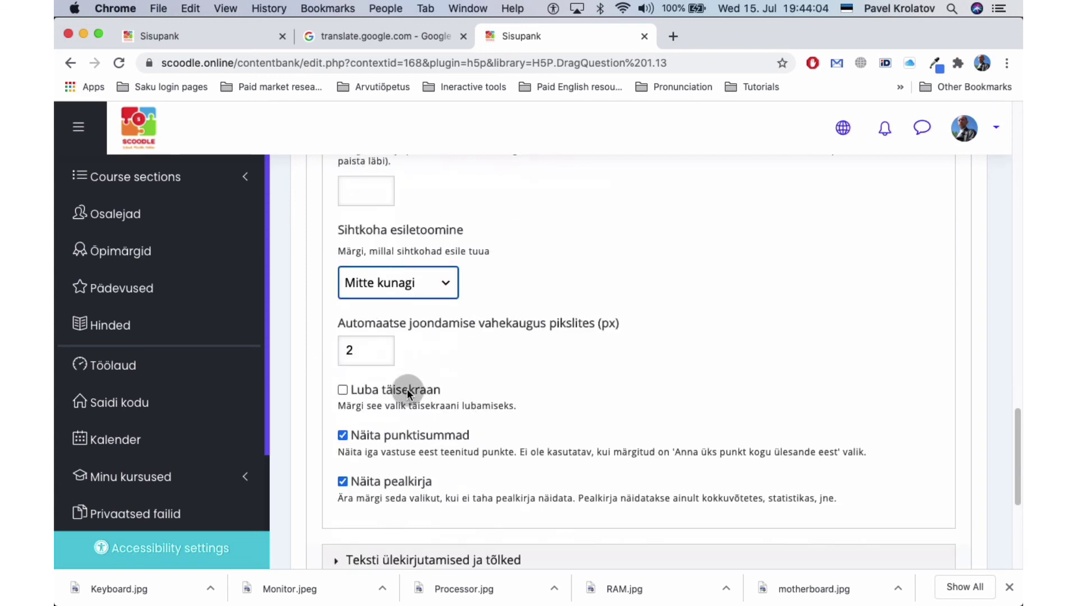
left_click(406, 388)
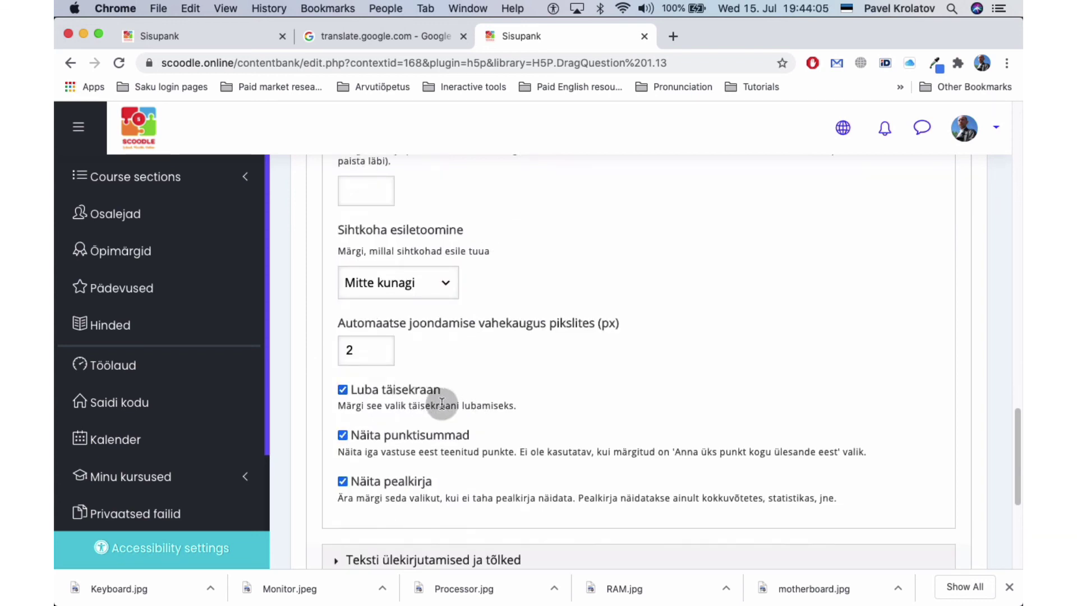
scroll(456, 403, "down", 5)
scroll(462, 403, "down", 1)
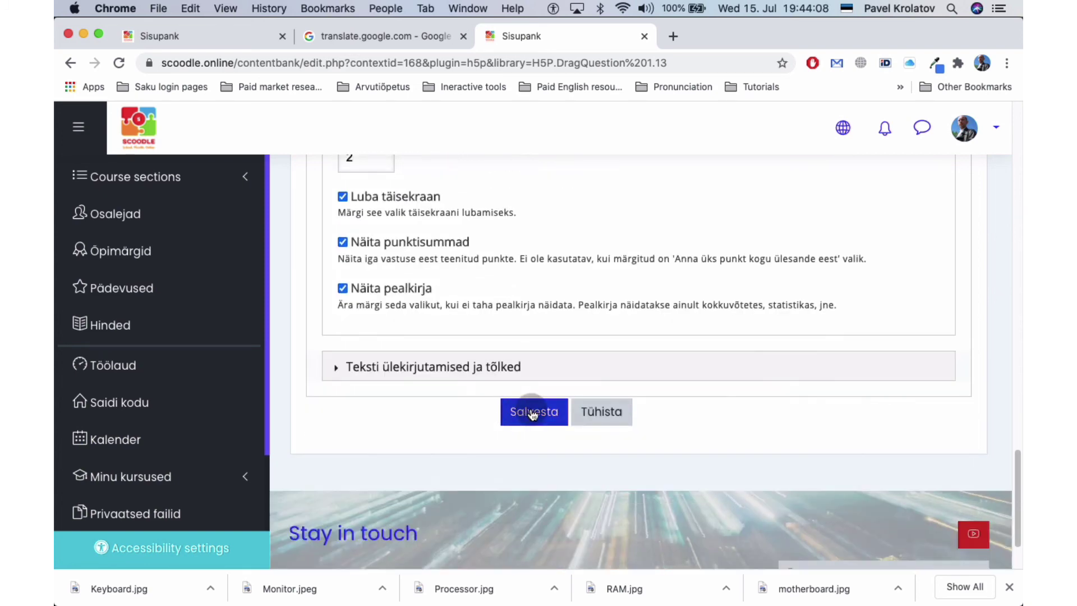
left_click(533, 412)
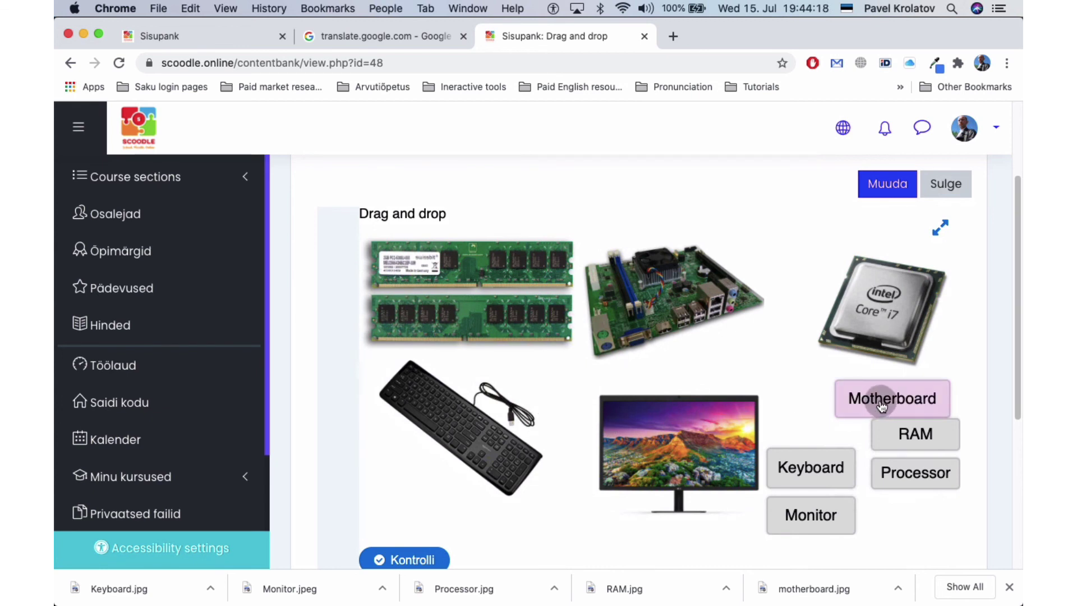
- Test the saved exercise by placing the Motherboard, RAM, Processor, Keyboard and Monitor labels on their matching pictures and checking the answers
left_click_drag(886, 397, 659, 303)
left_click_drag(913, 447, 404, 253)
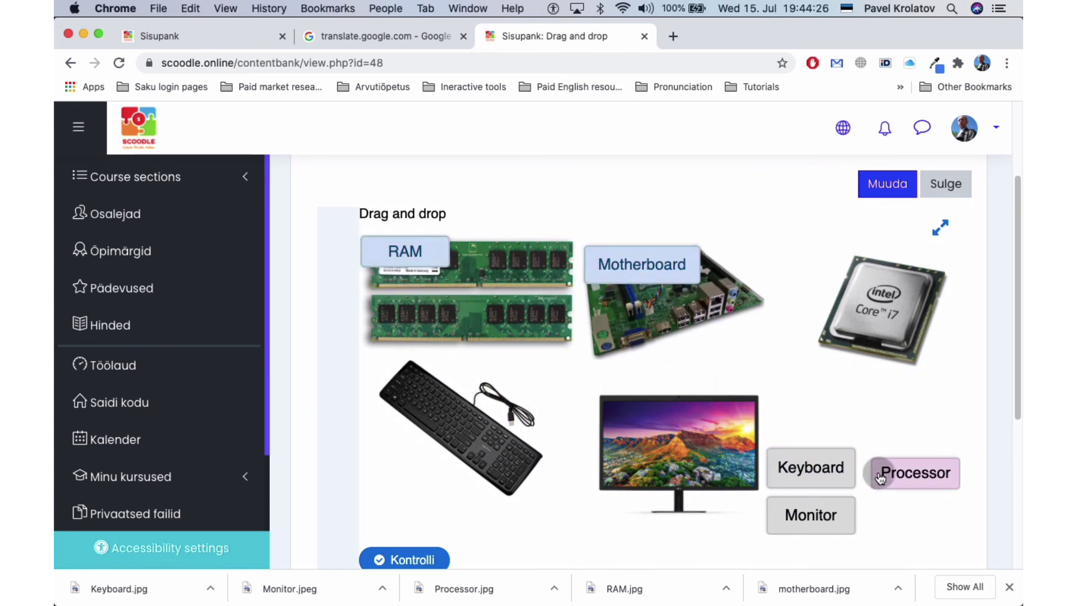
left_click_drag(914, 472, 860, 264)
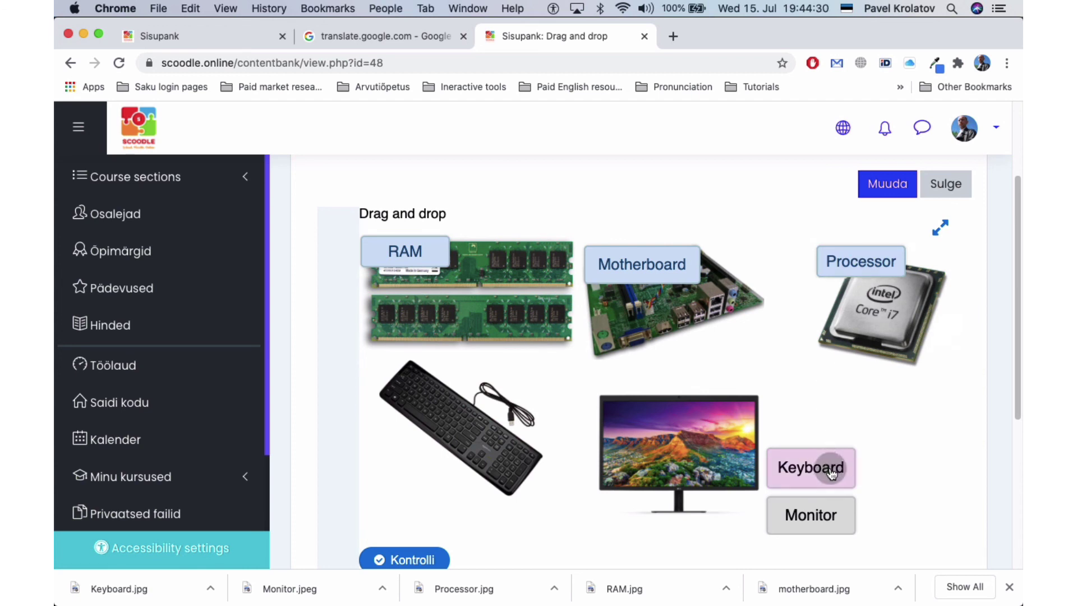
left_click_drag(826, 466, 476, 417)
left_click_drag(780, 512, 622, 412)
scroll(560, 449, "down", 2)
left_click(404, 496)
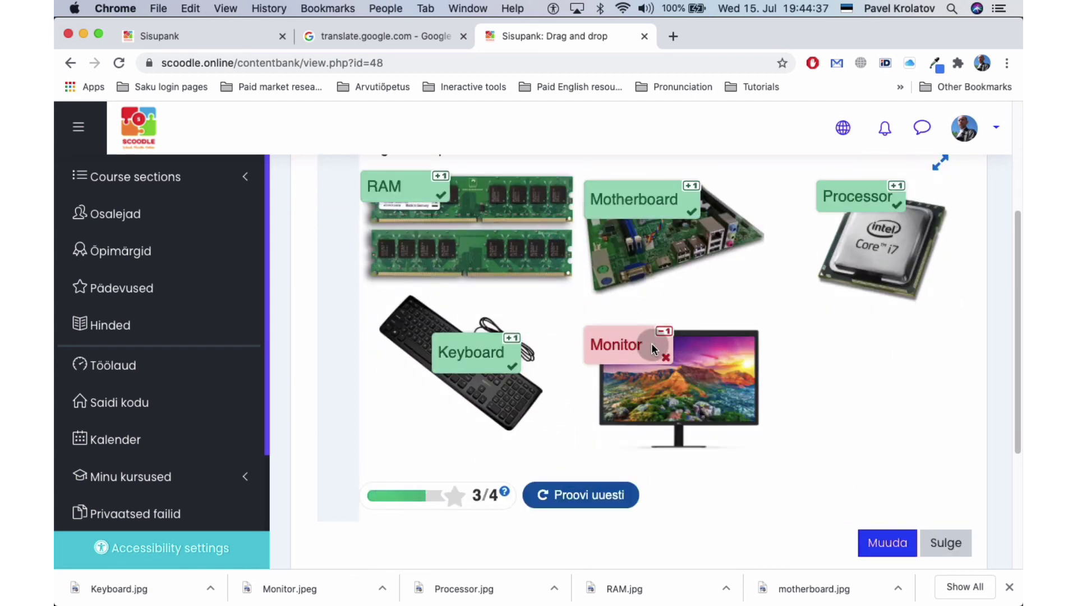
scroll(643, 362, "up", 1)
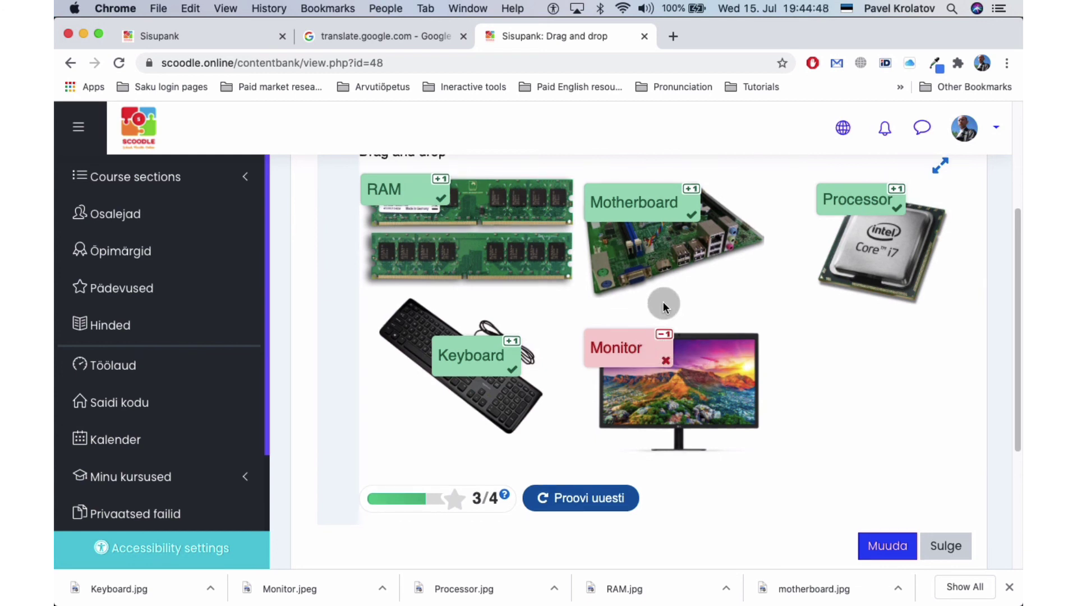